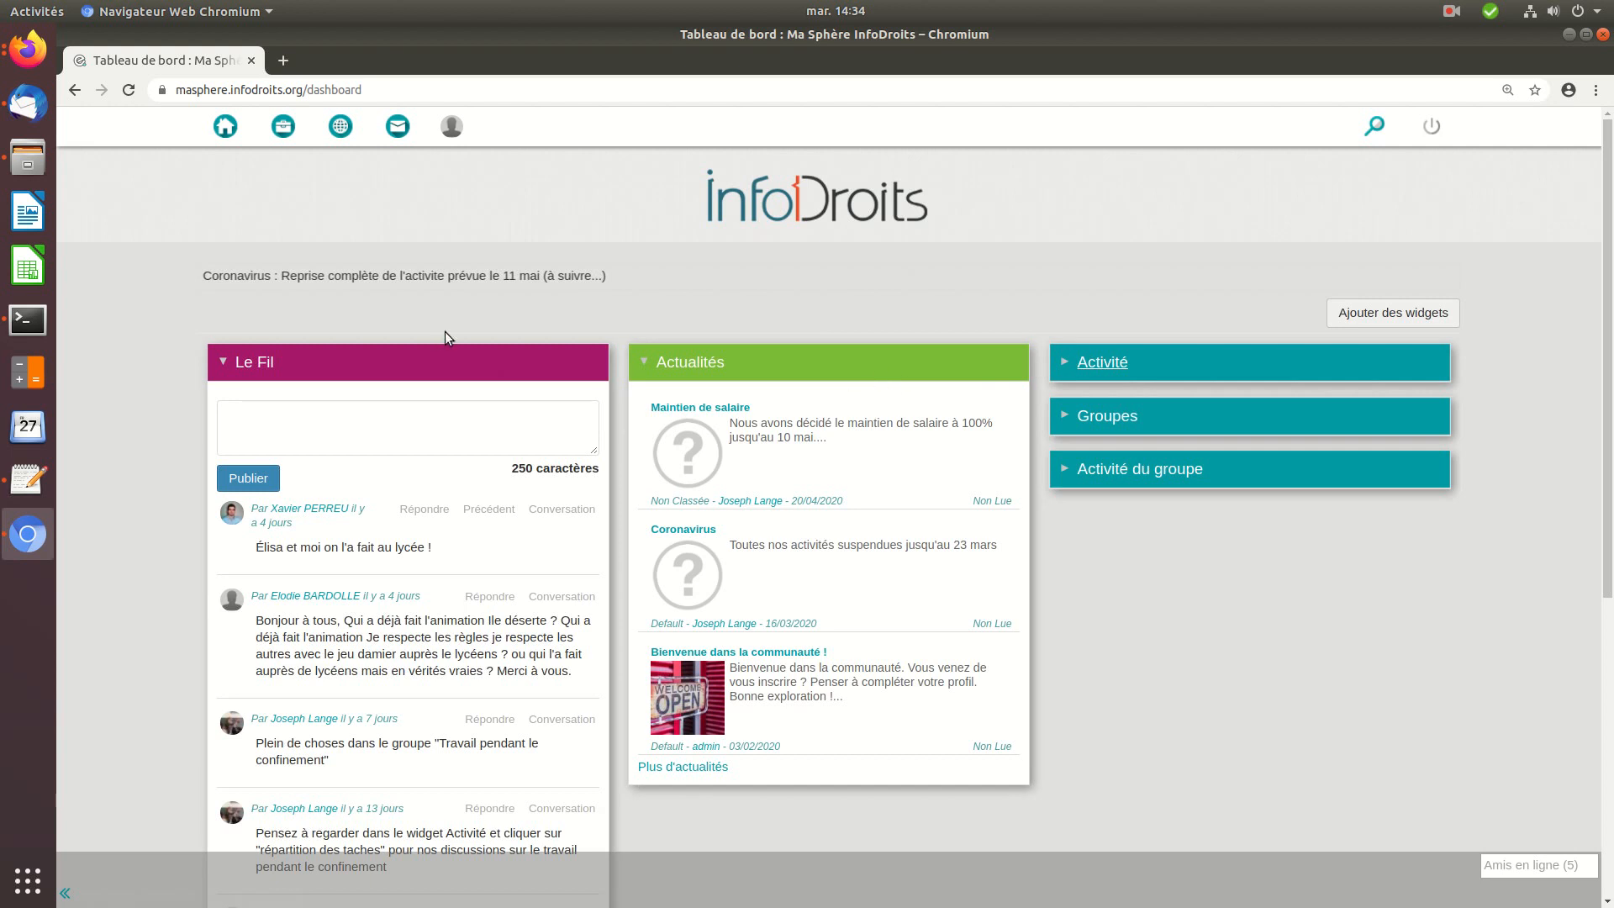
Collapse the Le Fil and Actualités widgets, and delete the Actualités widget from the dashboard
left_click(223, 363)
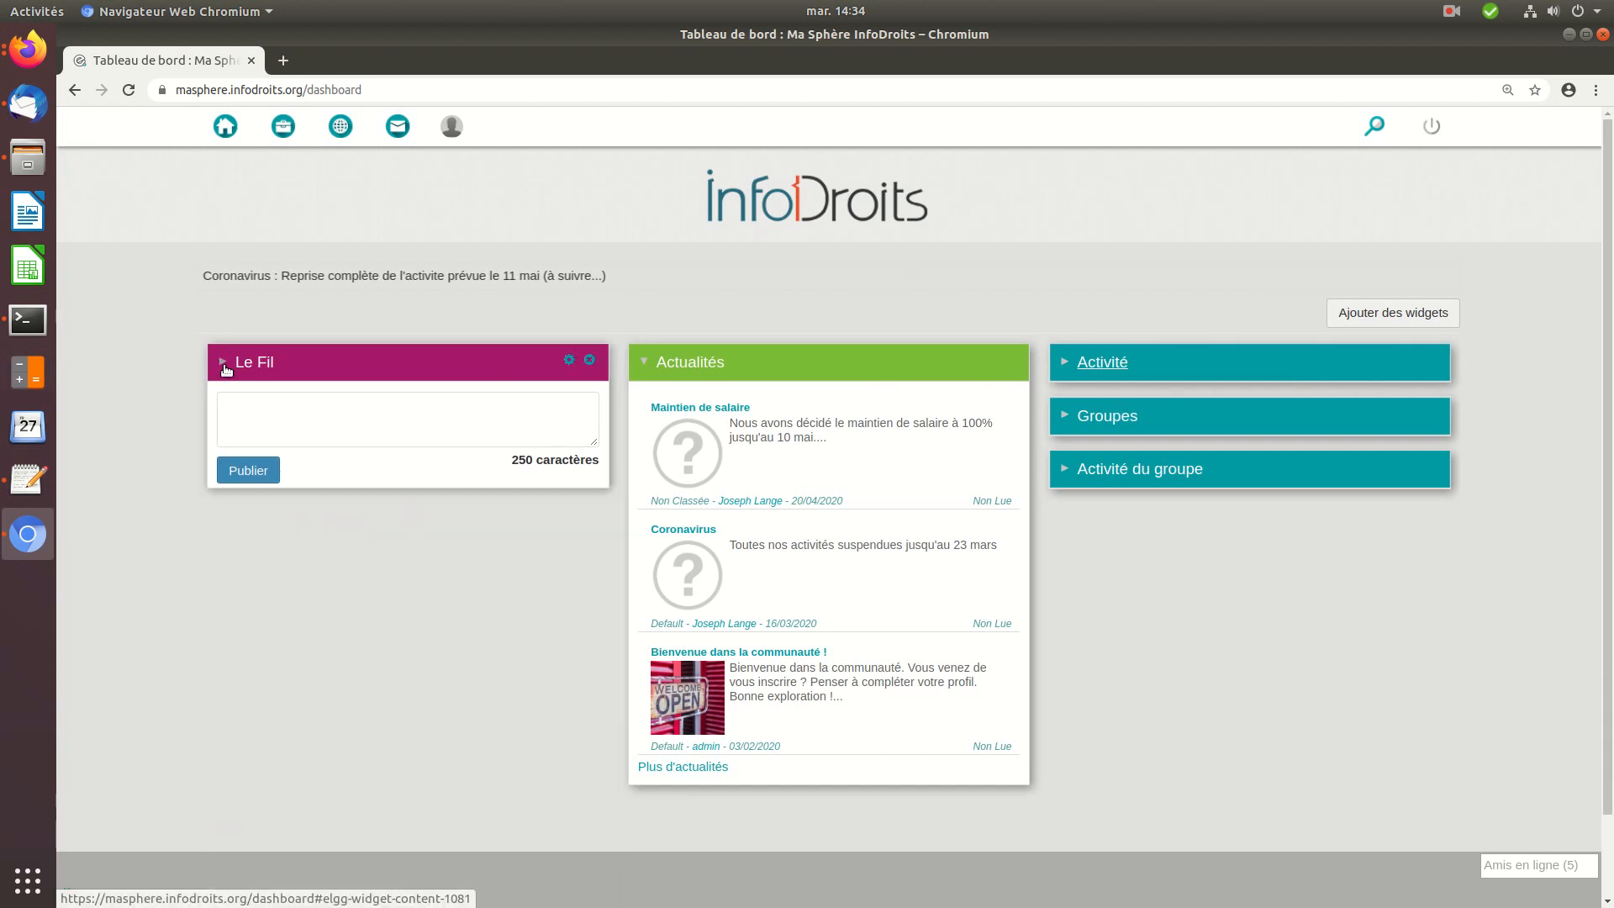
left_click(649, 368)
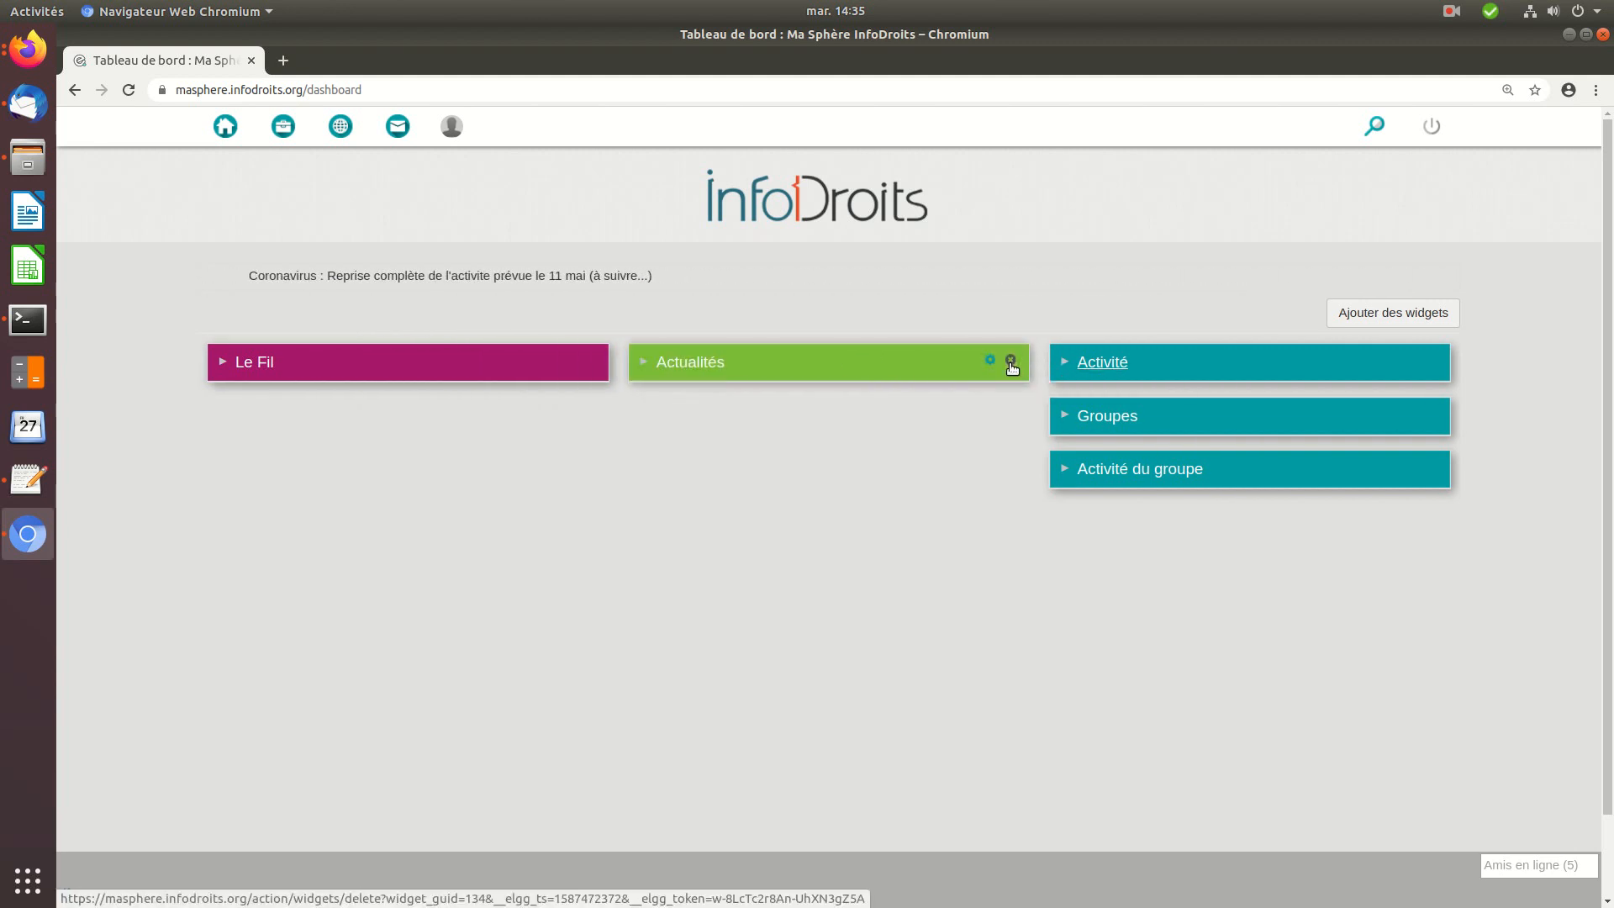
left_click(1011, 363)
left_click(976, 189)
Add an Actualités widget to the dashboard and move it into the empty middle column
left_click(1387, 314)
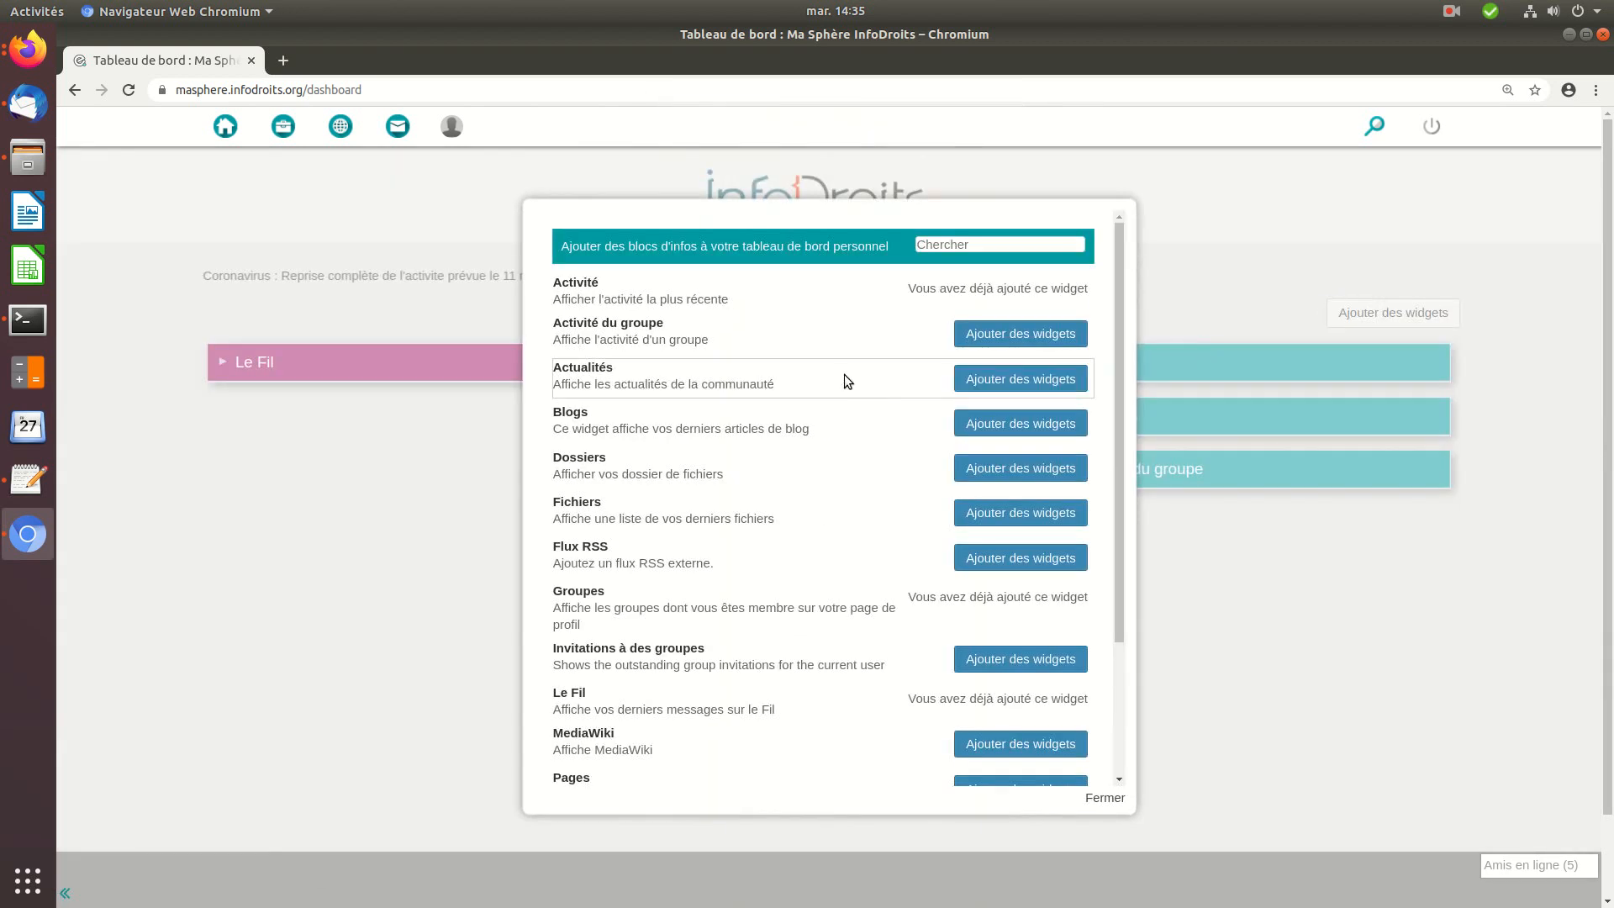
left_click(1054, 385)
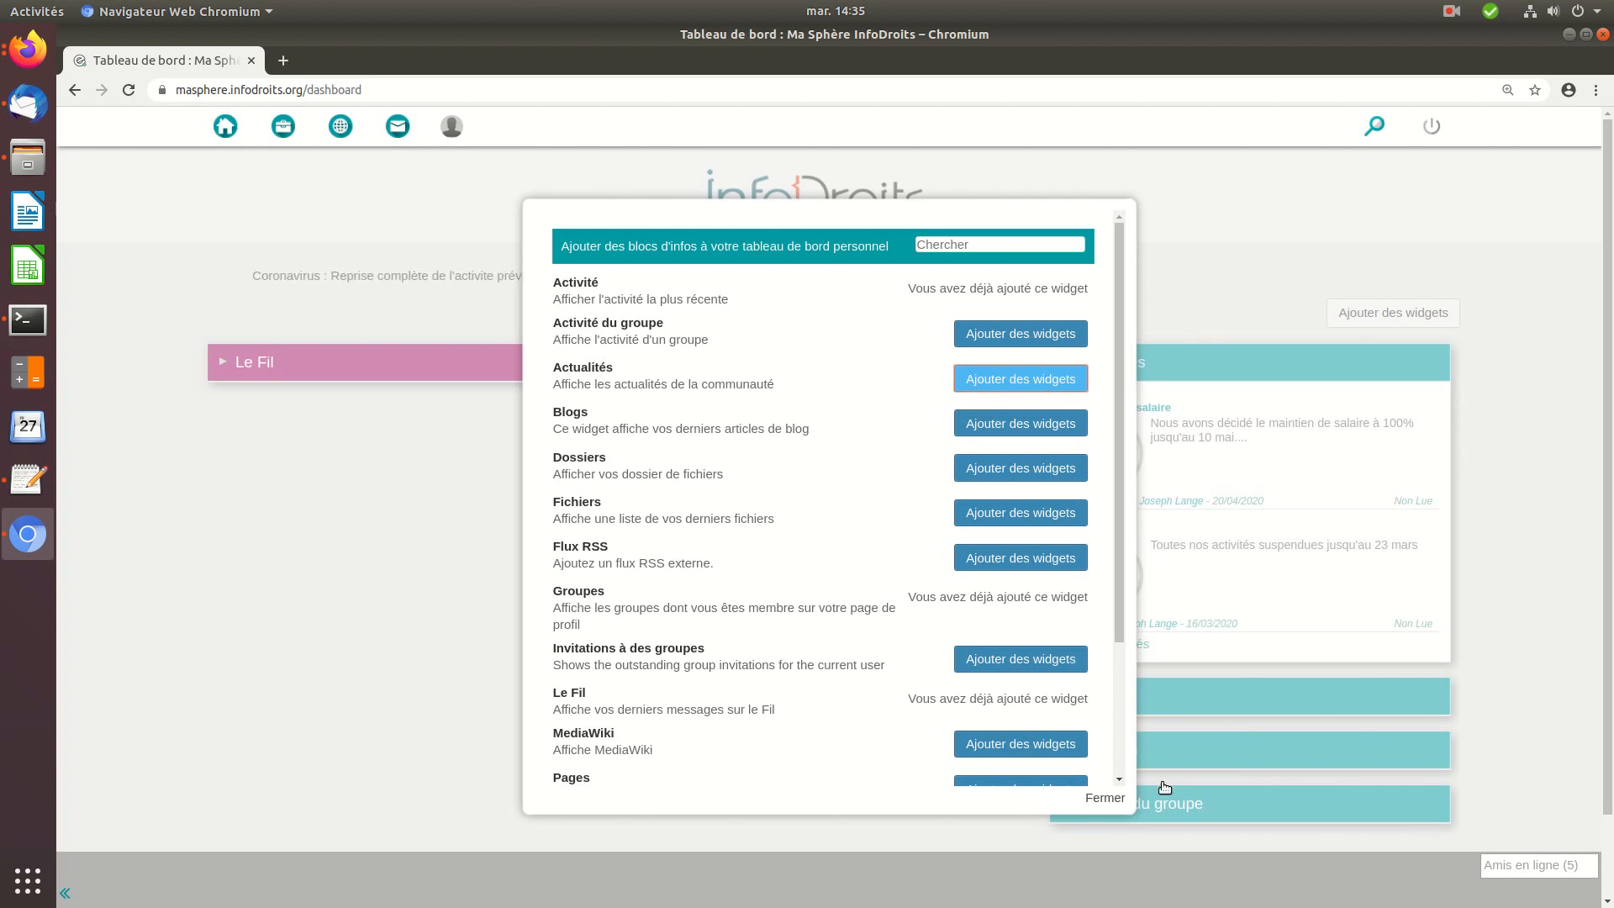
left_click(1116, 805)
left_click_drag(1200, 359, 779, 385)
mouse_move(631, 462)
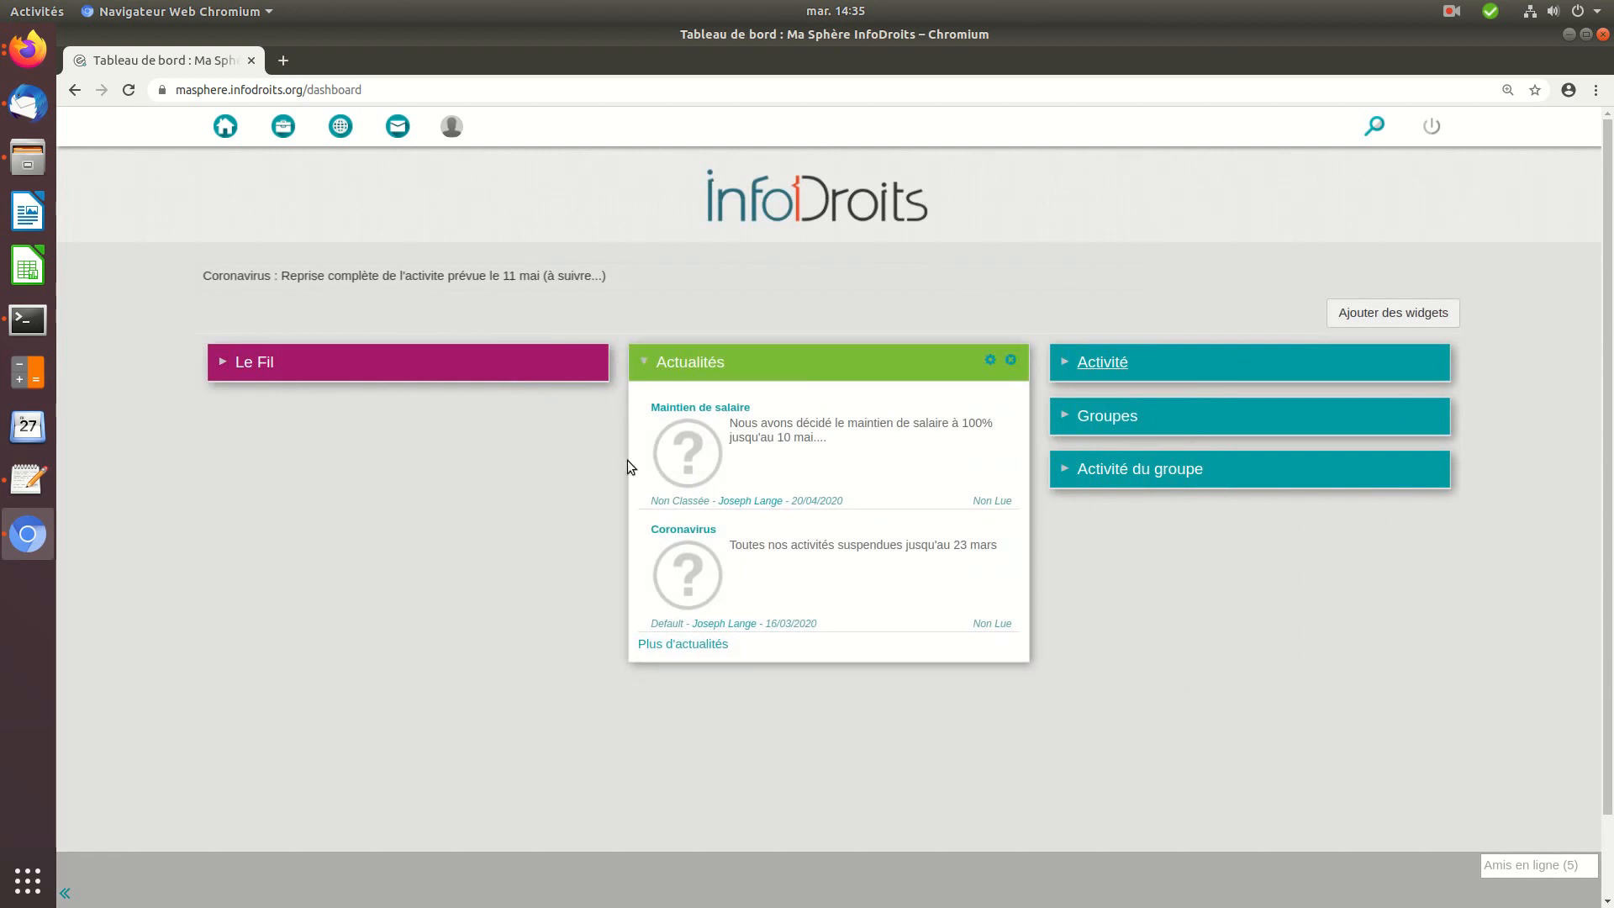
Set the Actualités widget to display 5 news items and save its settings
left_click(987, 361)
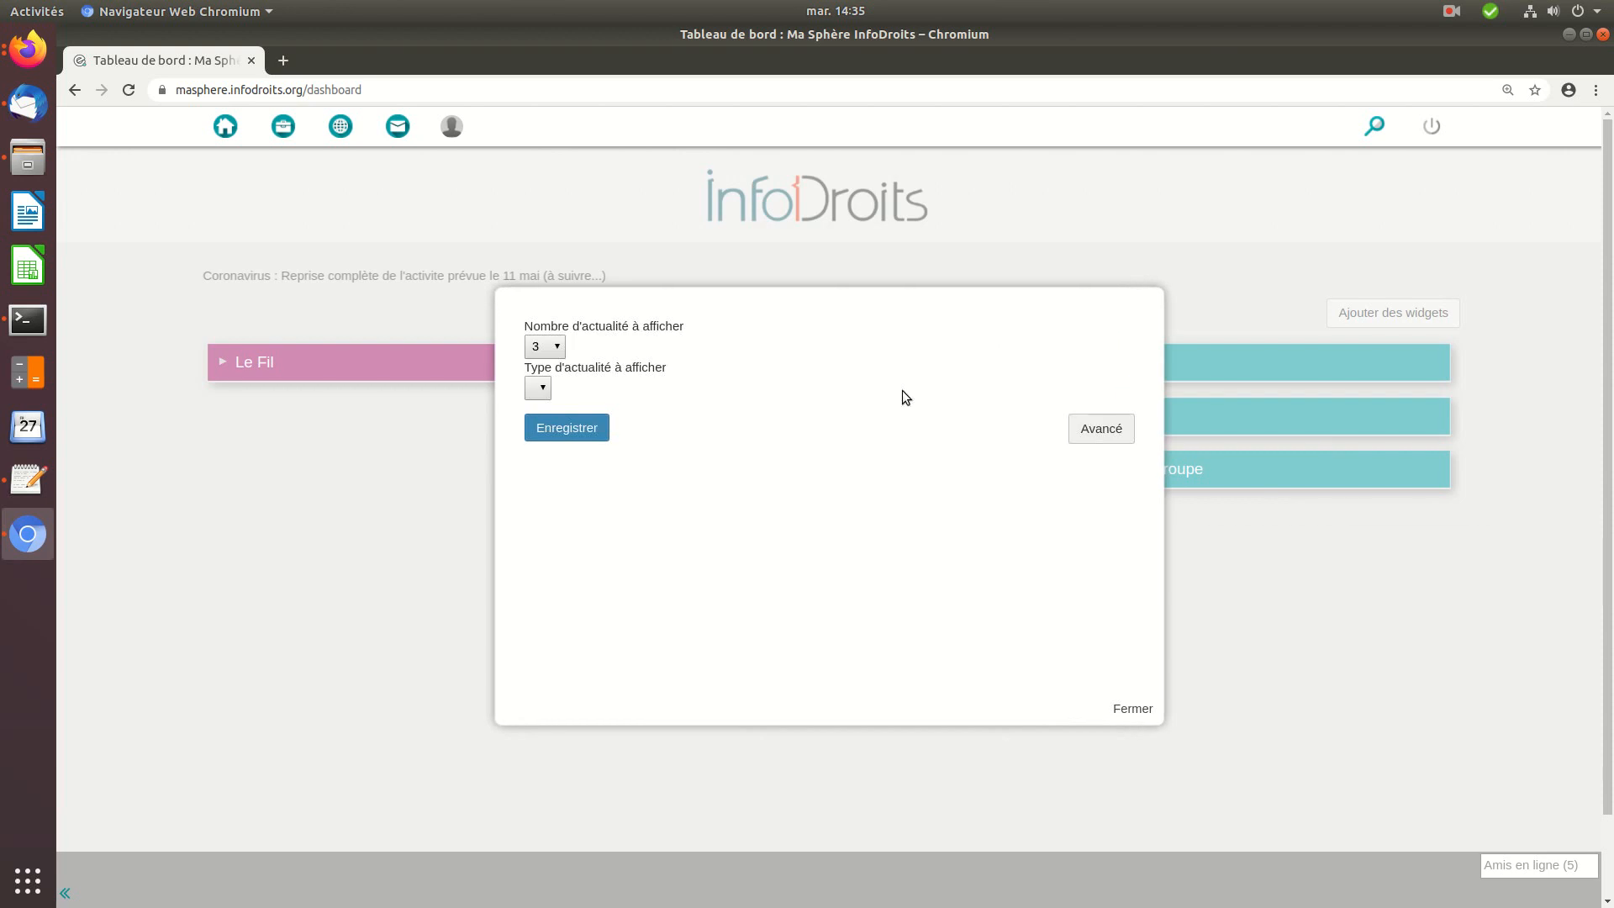
left_click(559, 347)
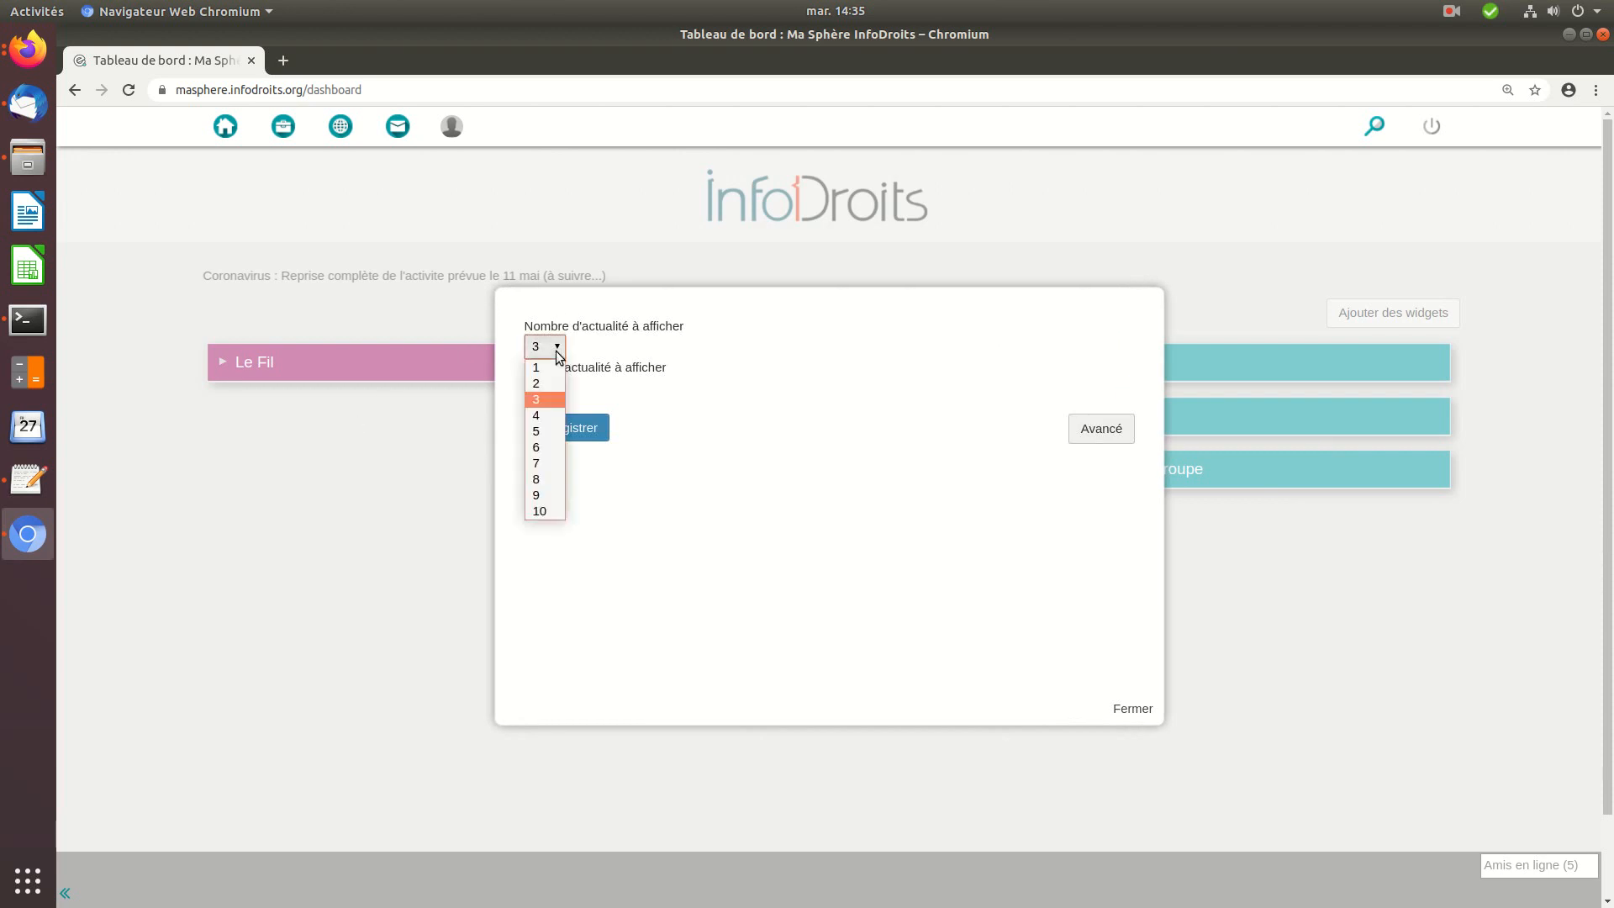
left_click(553, 431)
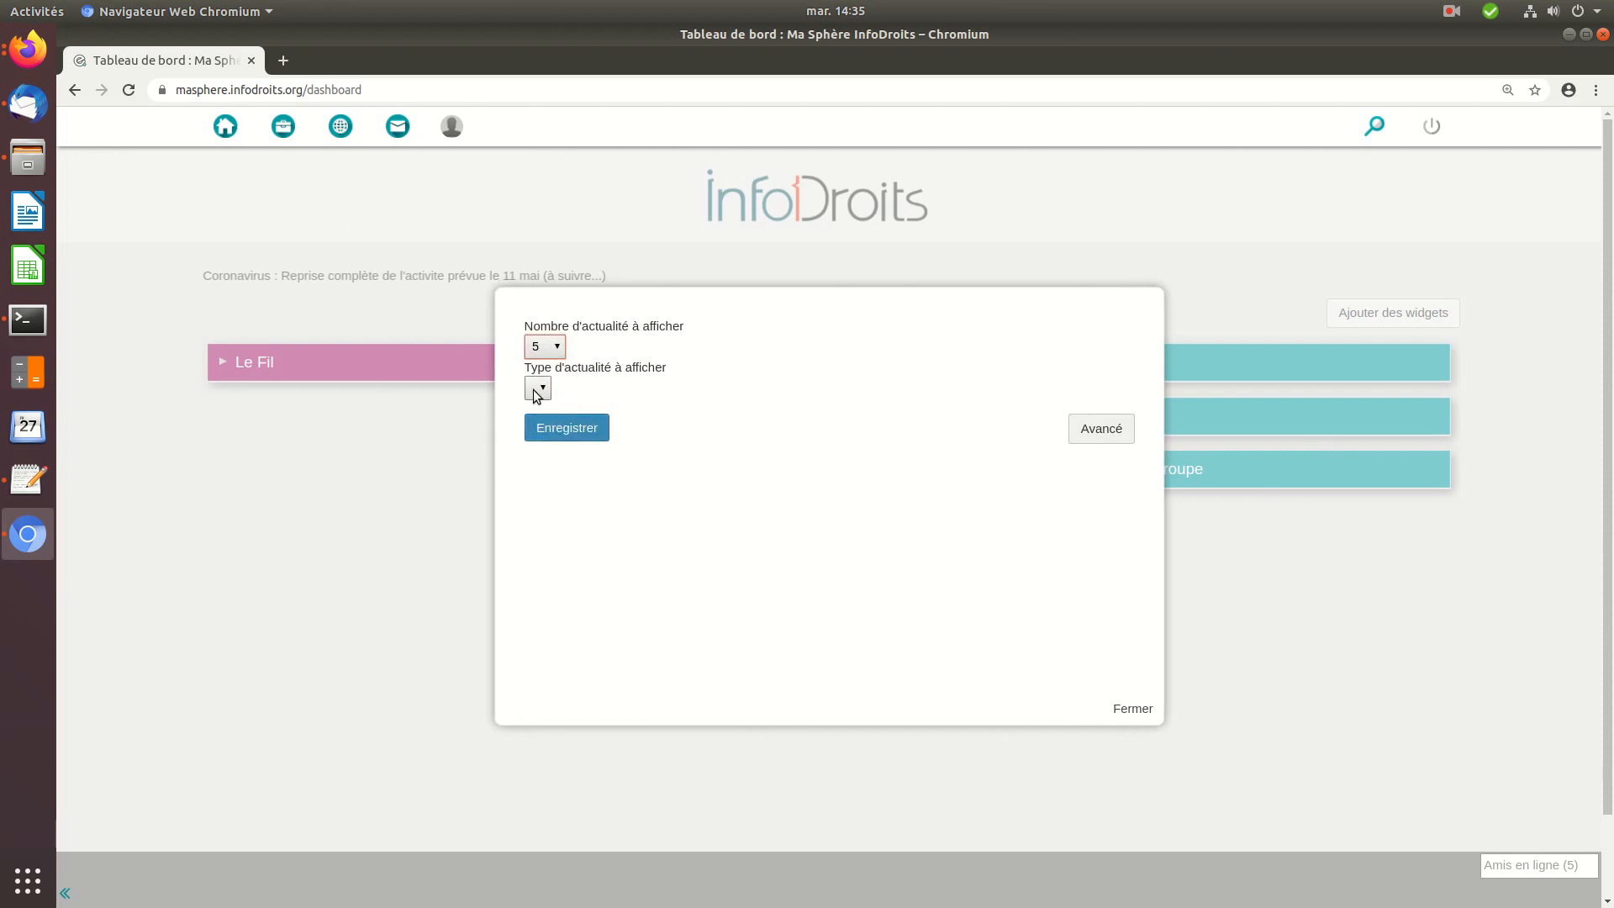
left_click(539, 389)
left_click(565, 423)
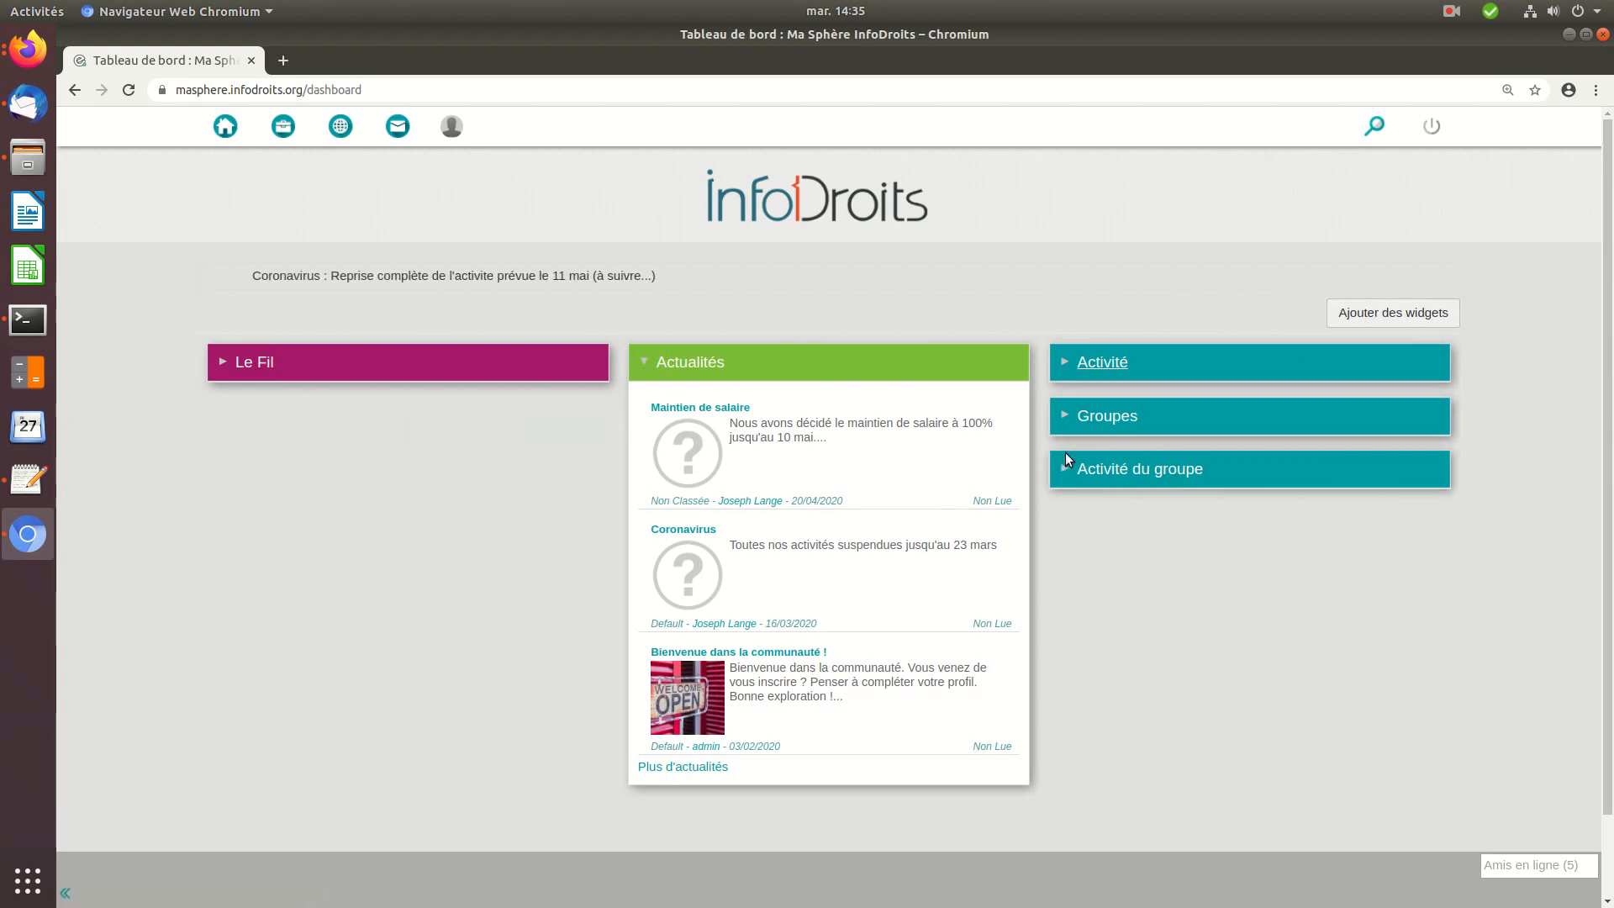
Expand the Groupes widget and look through its list of groups
left_click(1066, 420)
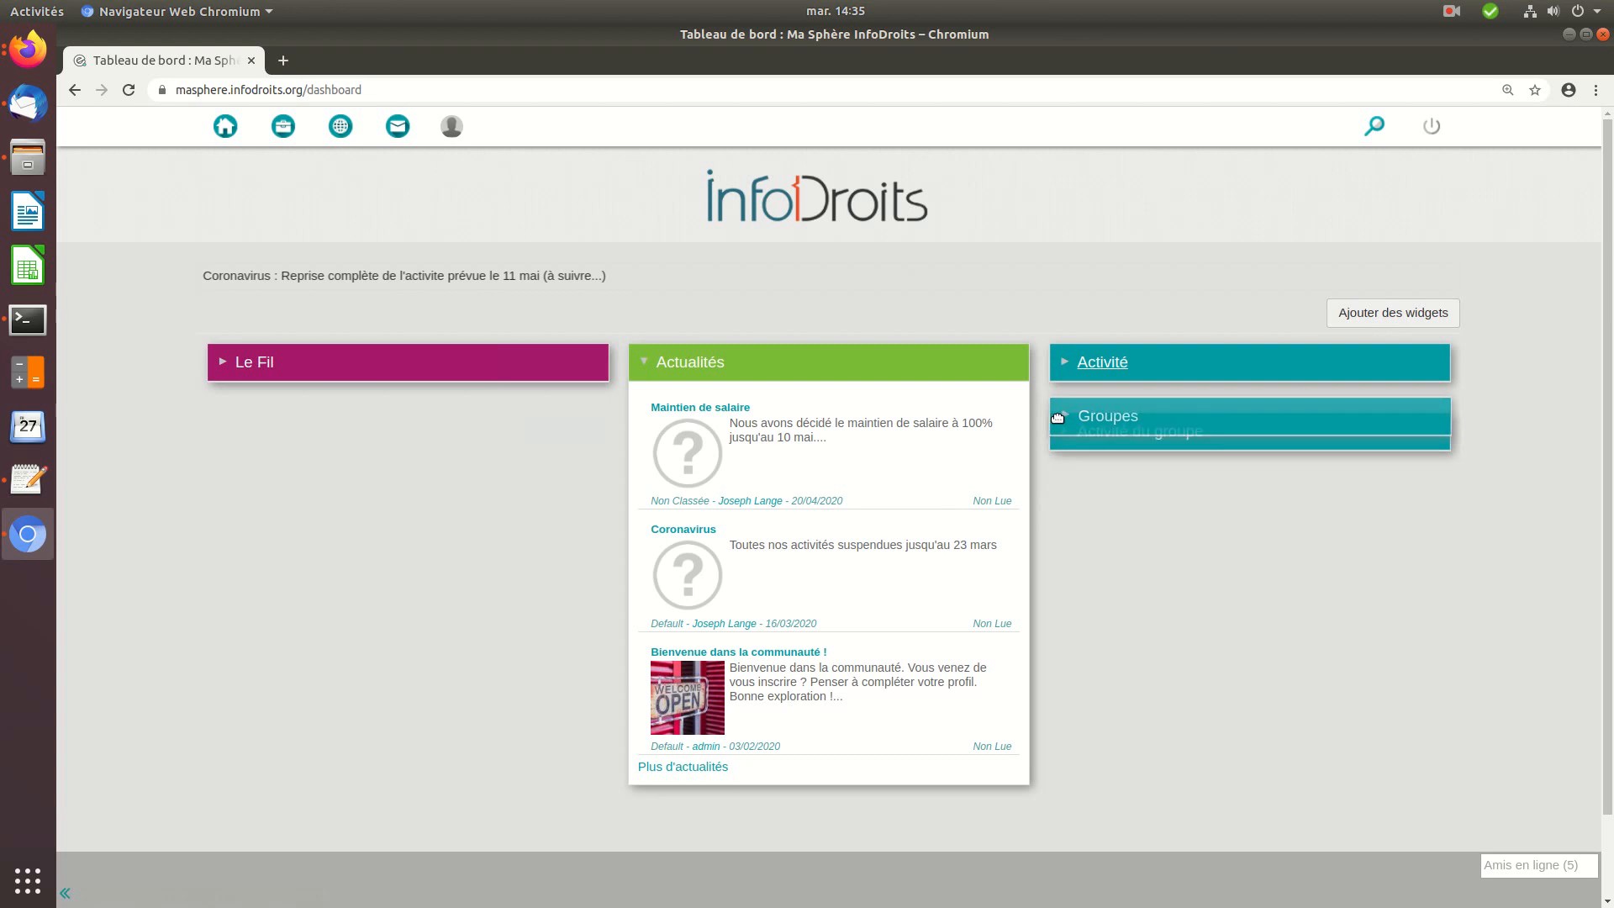
left_click(1063, 419)
left_click(1063, 418)
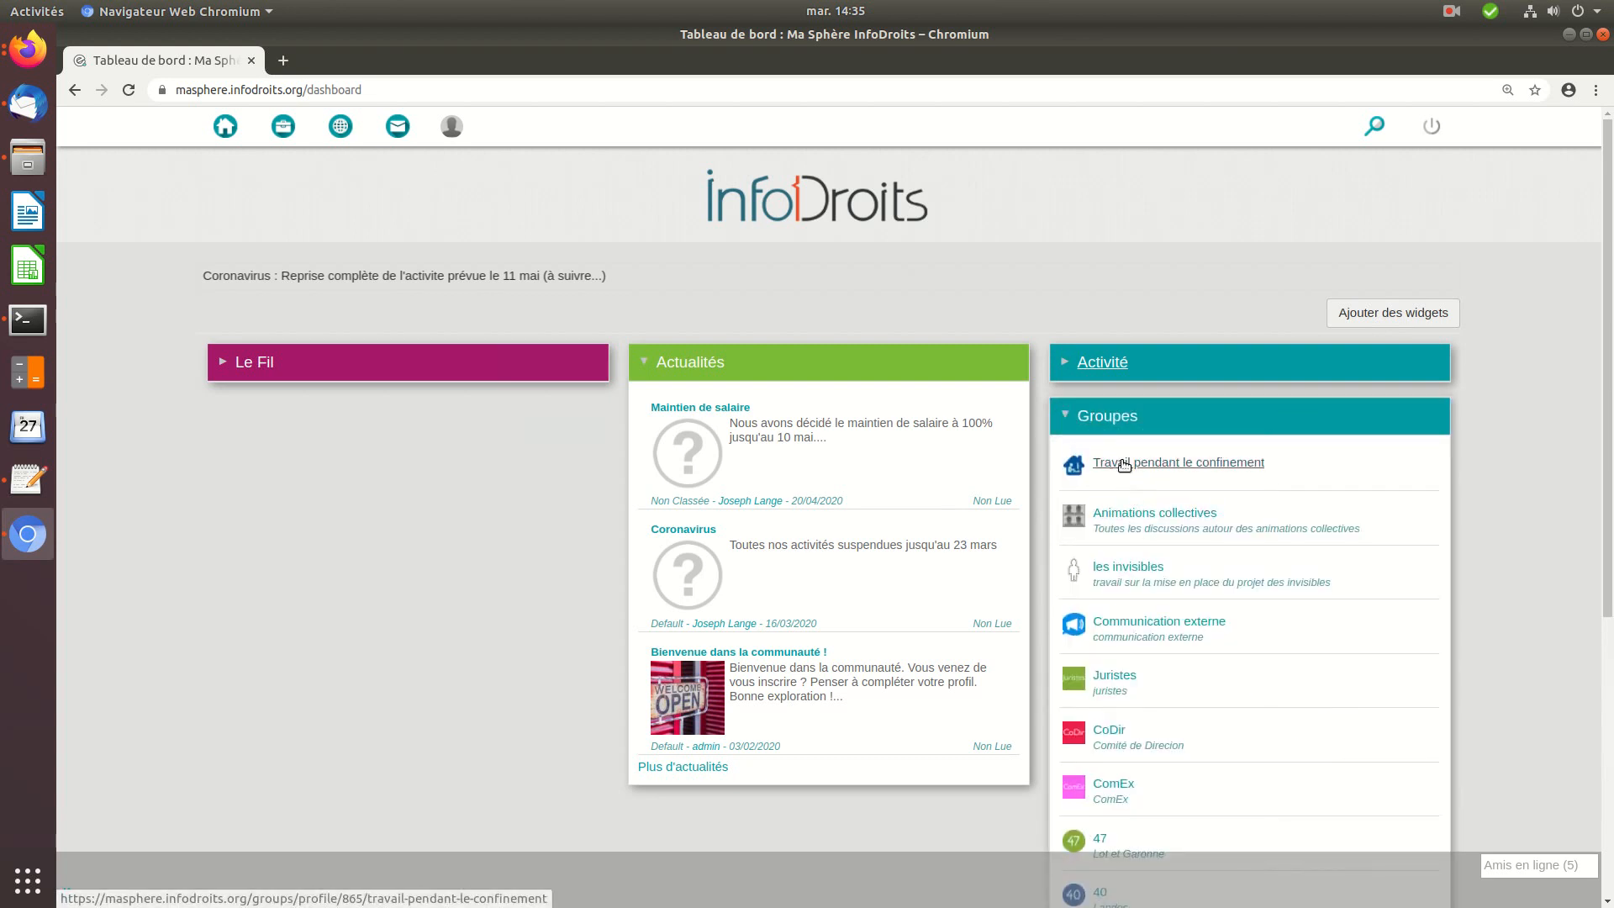
scroll(1160, 656, "down", 2)
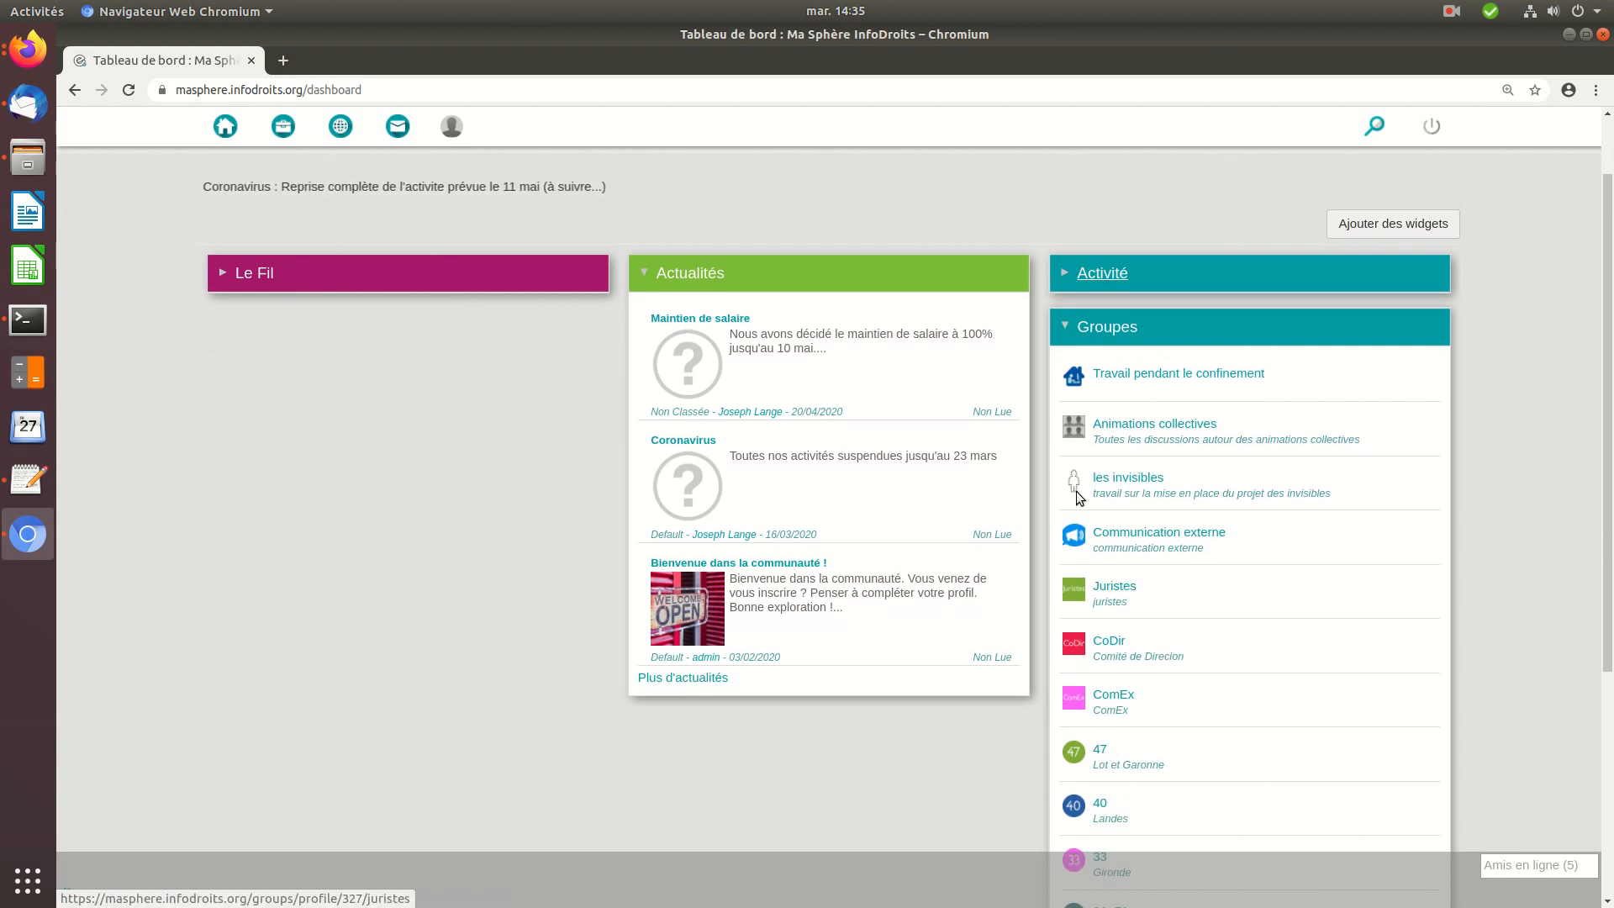
Add another Activité du groupe widget to the dashboard and close the widget list
left_click(1369, 228)
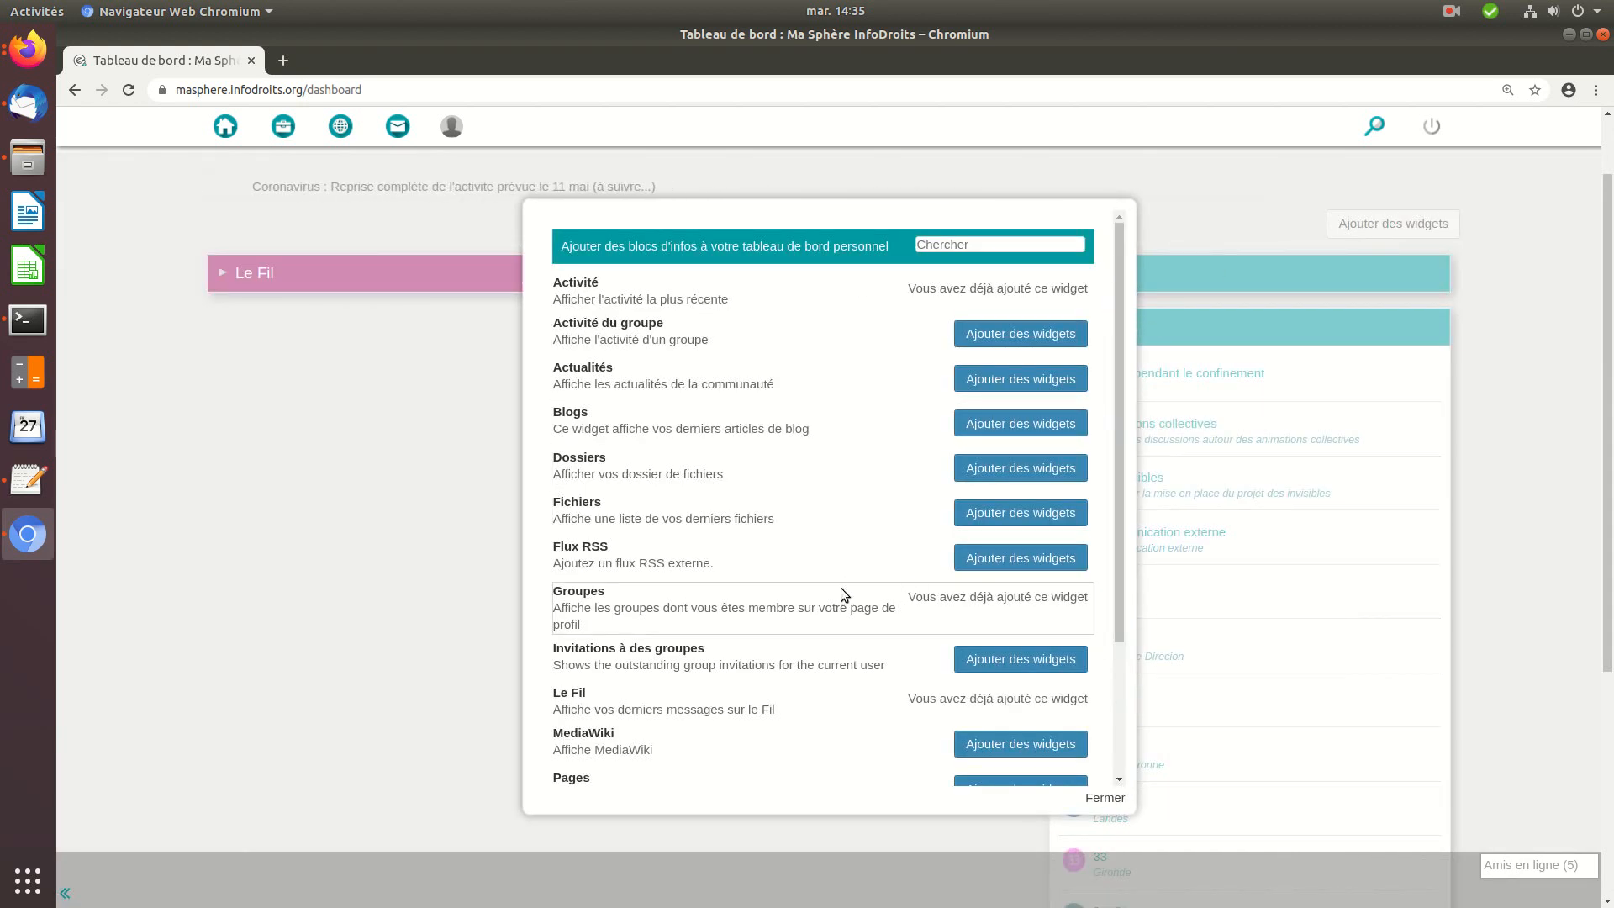
left_click(1065, 342)
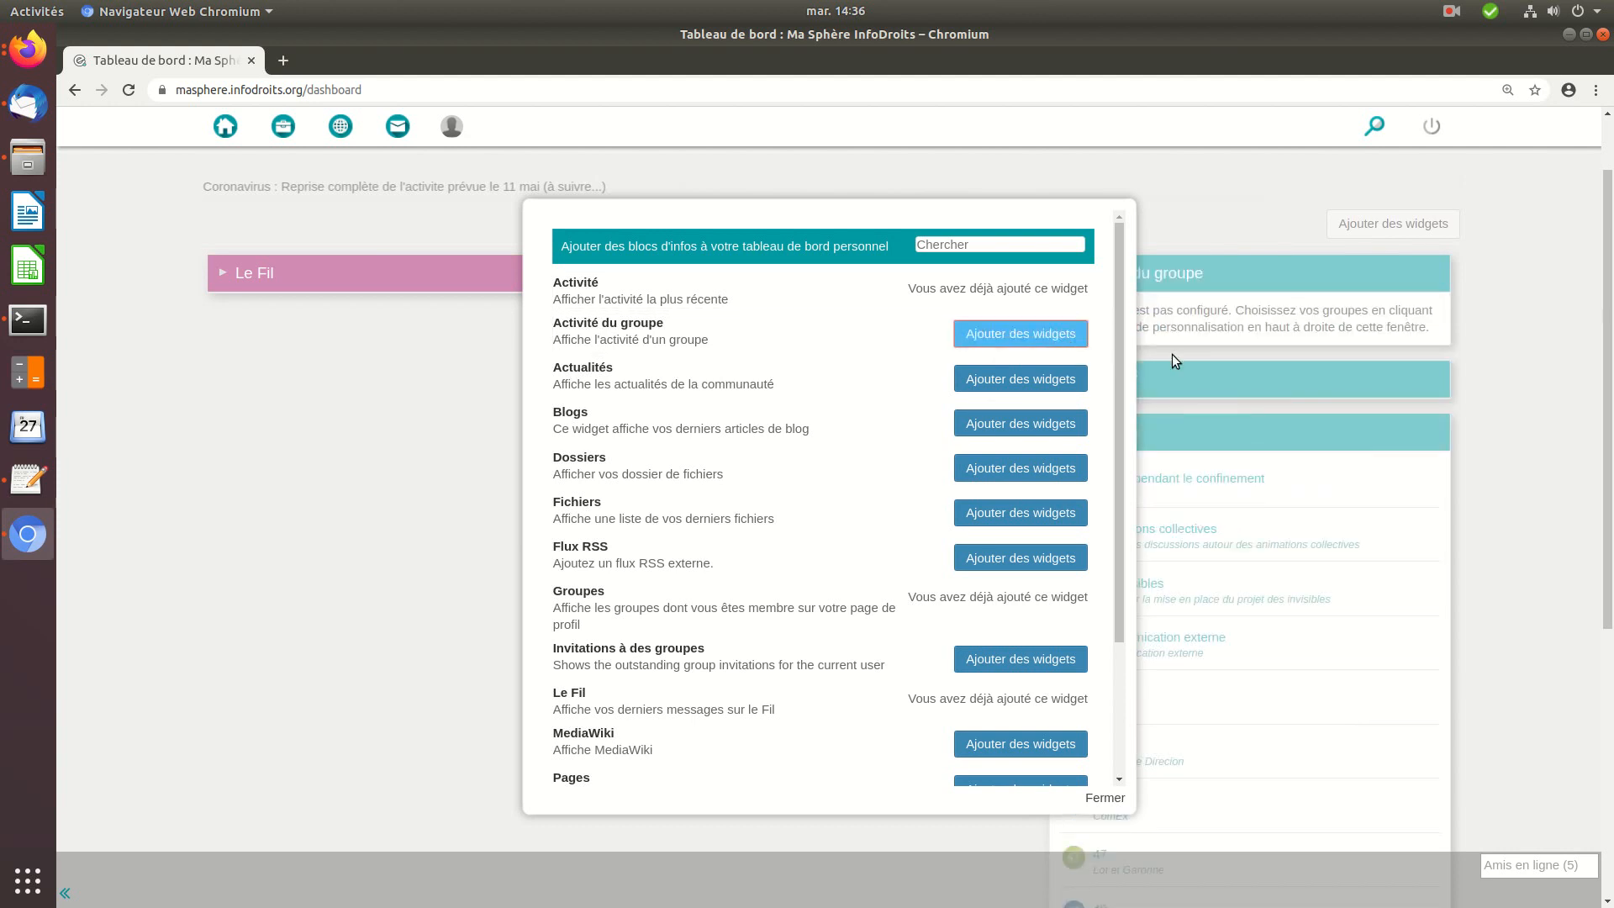
left_click(1103, 798)
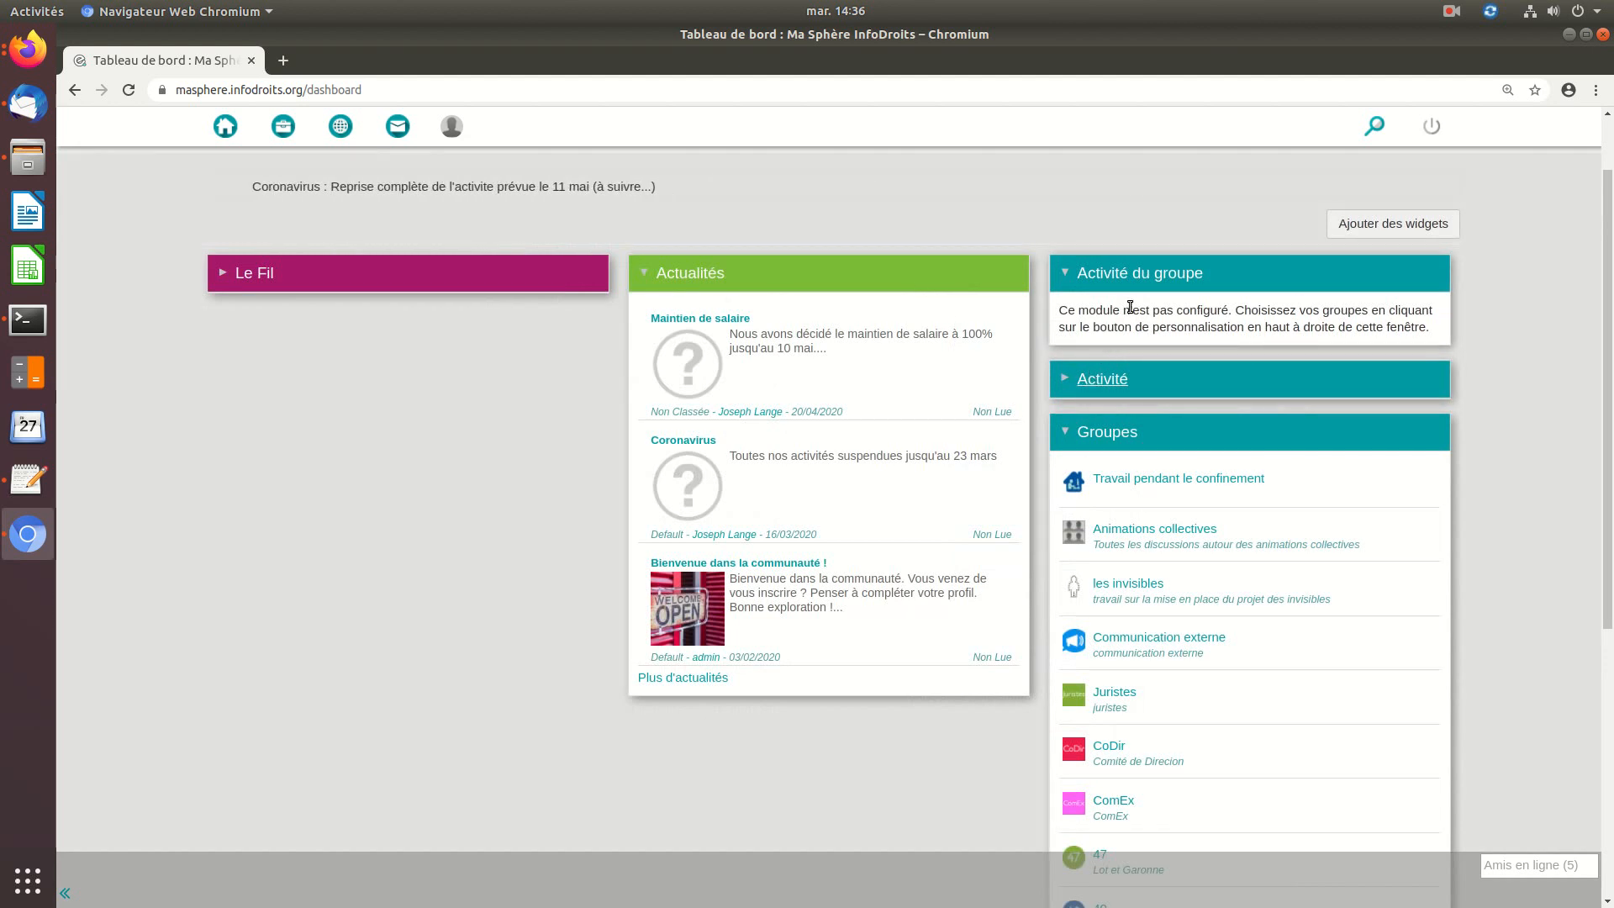
Configure the new Activité du groupe widget to show the Juristes group and save its settings
left_click(1410, 275)
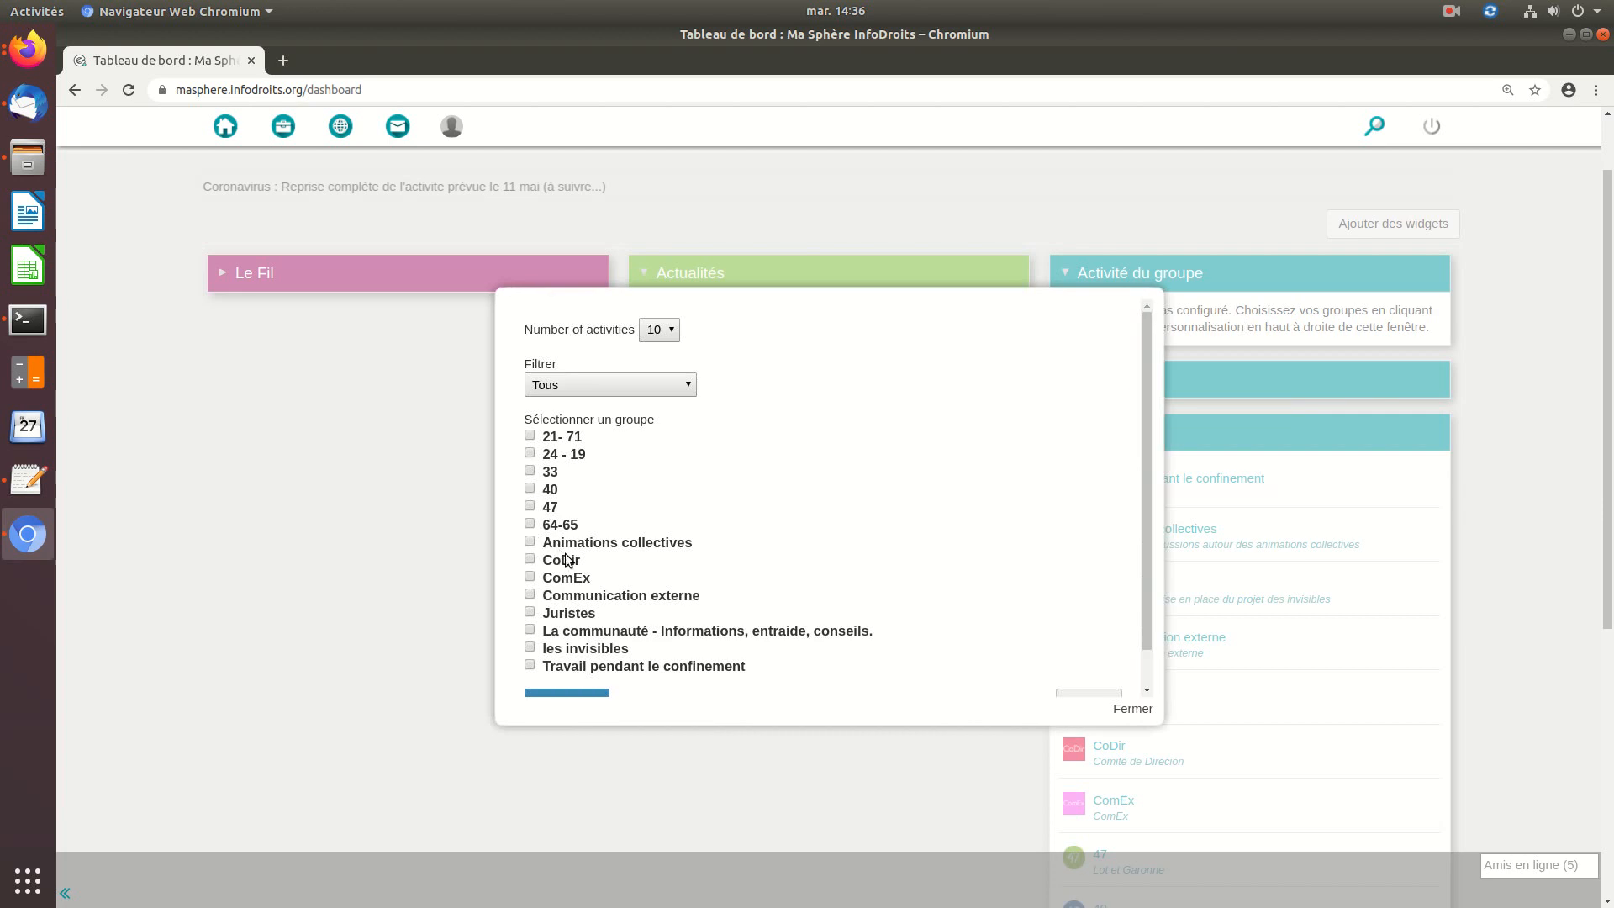
left_click(529, 611)
scroll(639, 580, "down", 1)
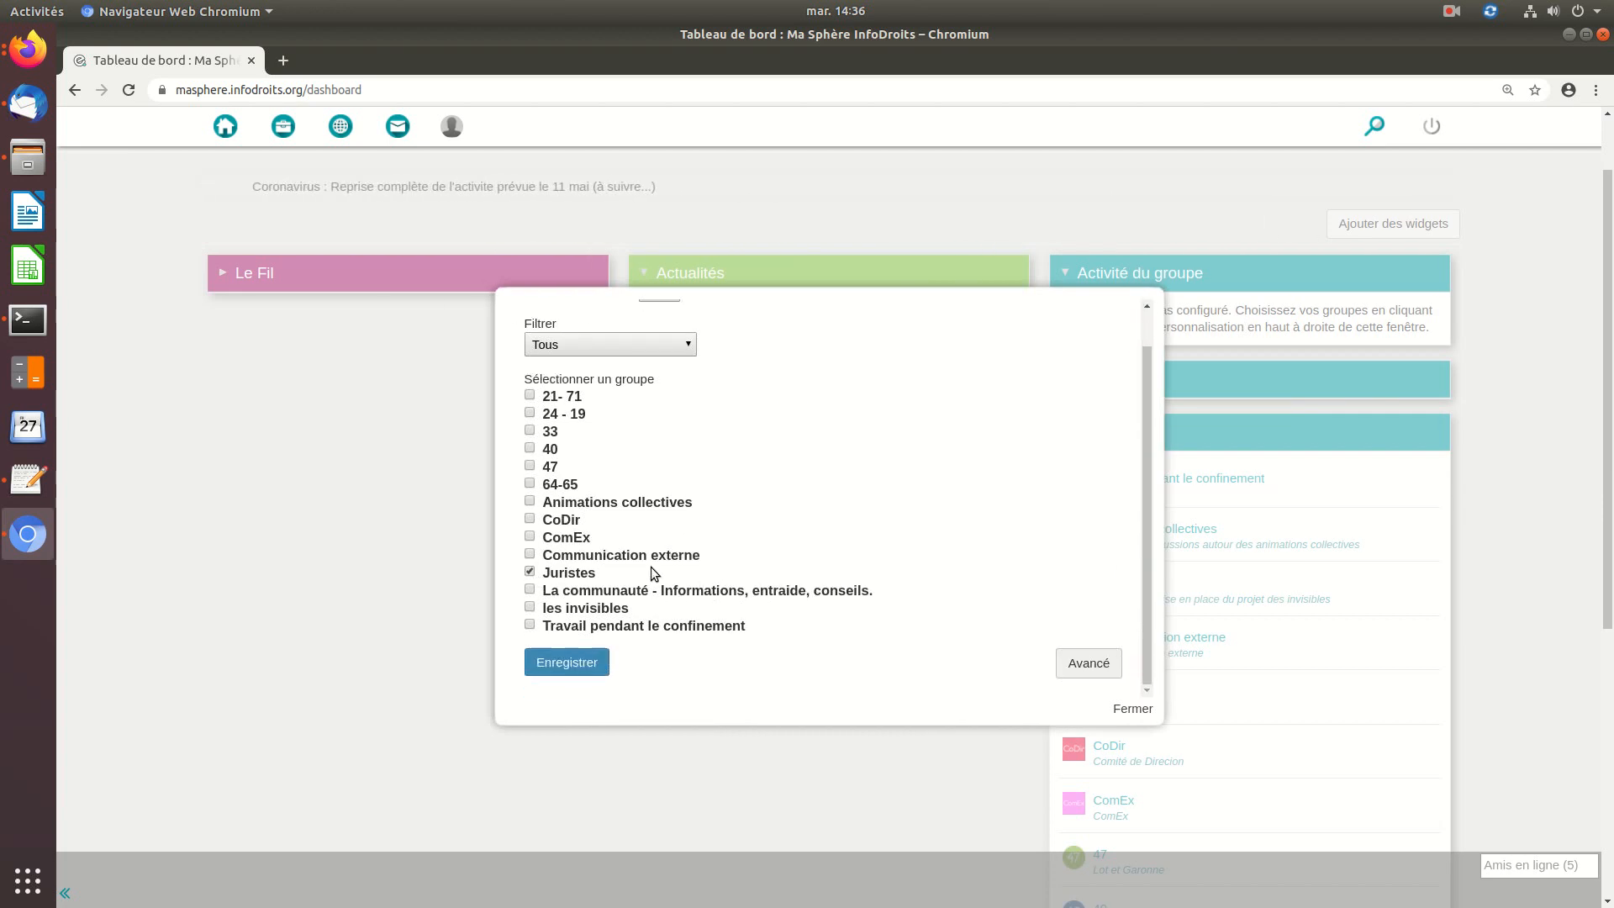
scroll(664, 488, "up", 1)
scroll(672, 464, "down", 1)
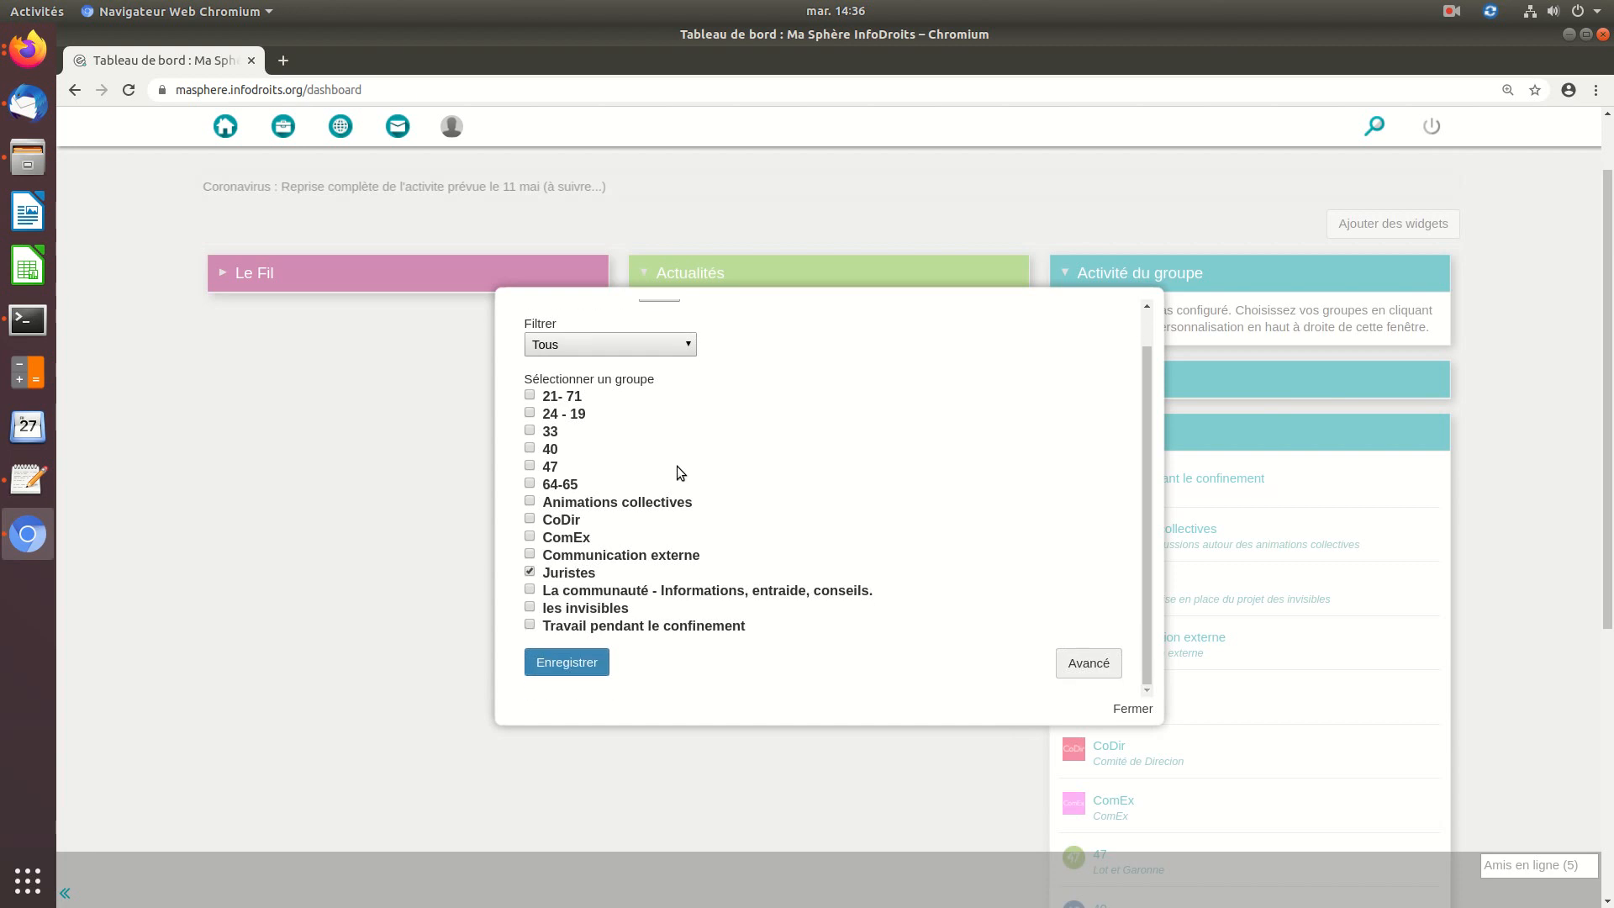
left_click(567, 663)
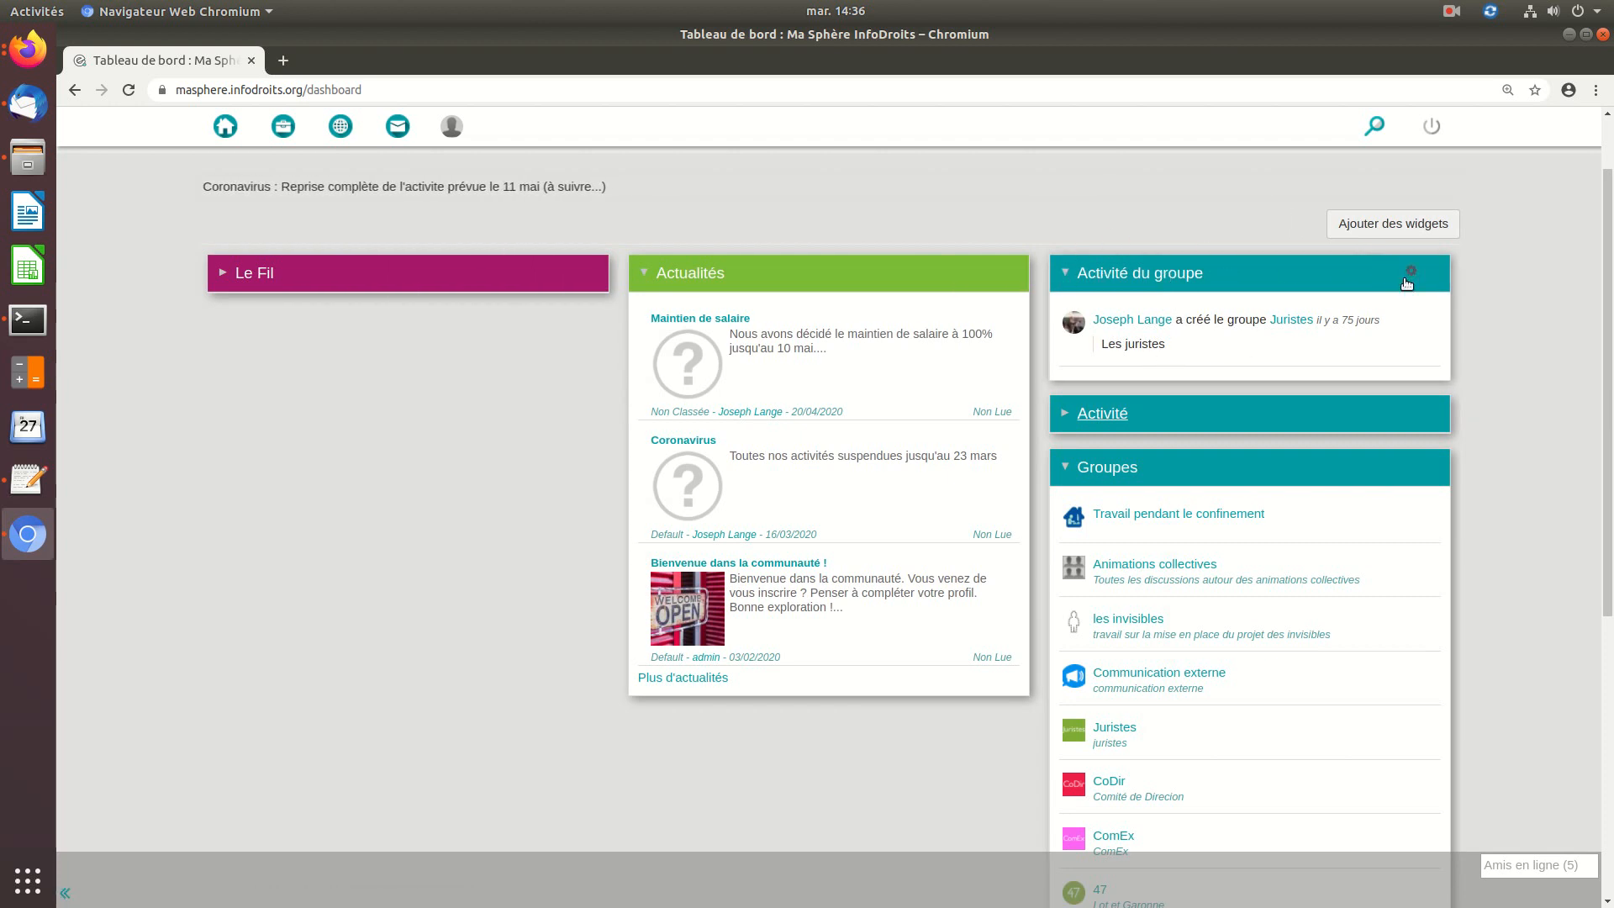
Give the configured Activité du groupe widget the custom title "Juristes" in its advanced settings and save
left_click(1416, 273)
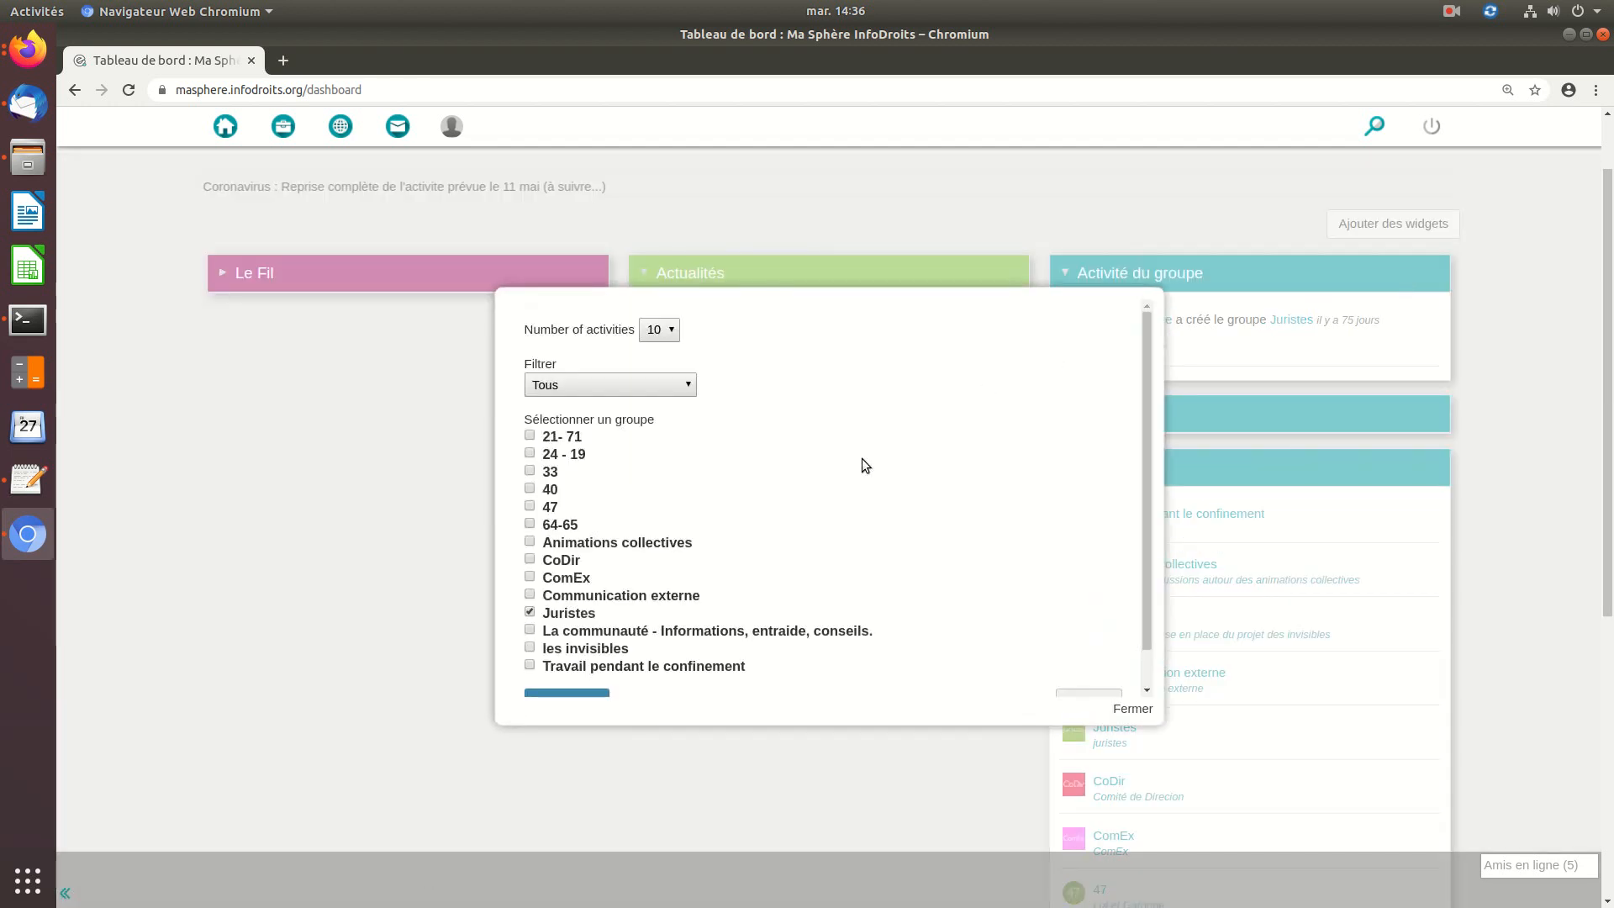
scroll(1093, 644, "down", 1)
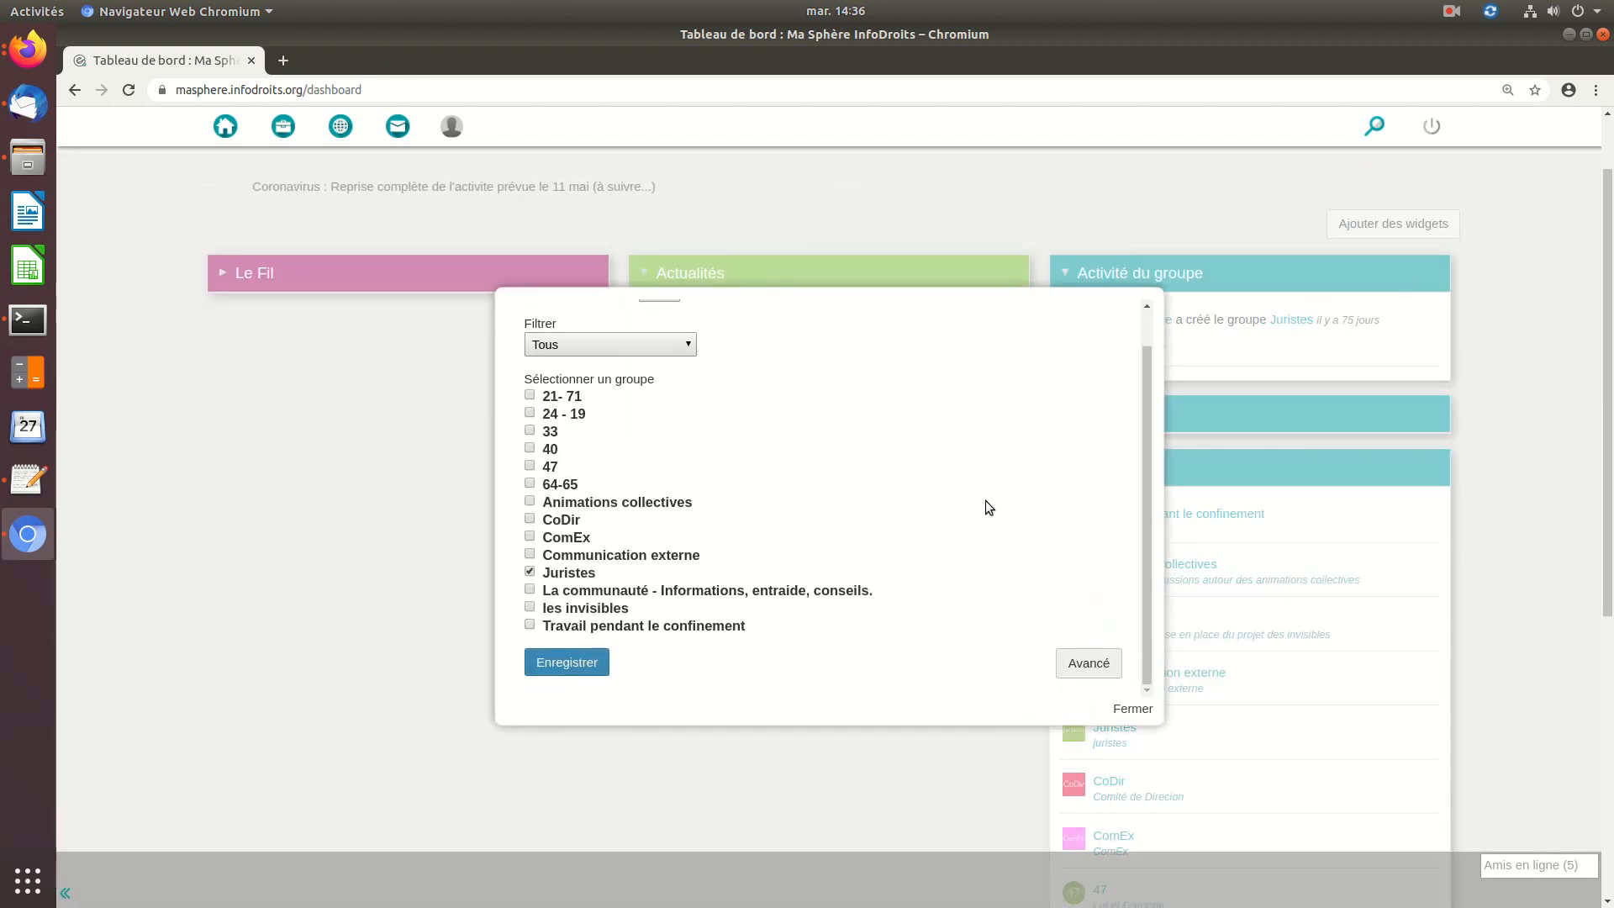
left_click(1088, 660)
scroll(975, 496, "down", 5)
scroll(975, 496, "down", 1)
left_click(775, 434)
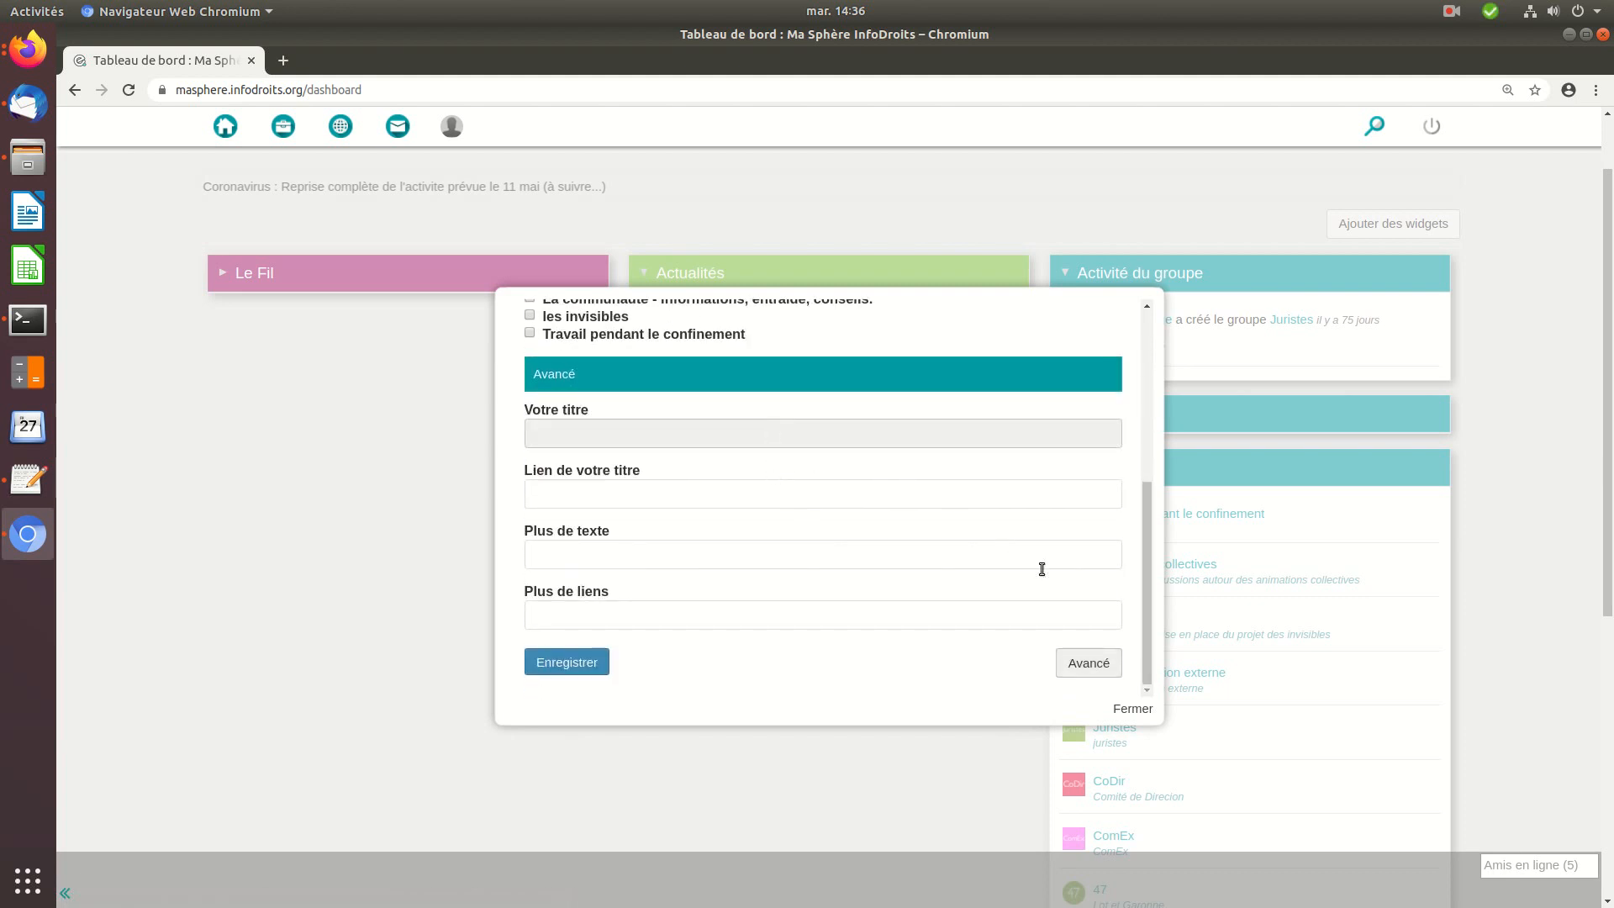
type("Juristes")
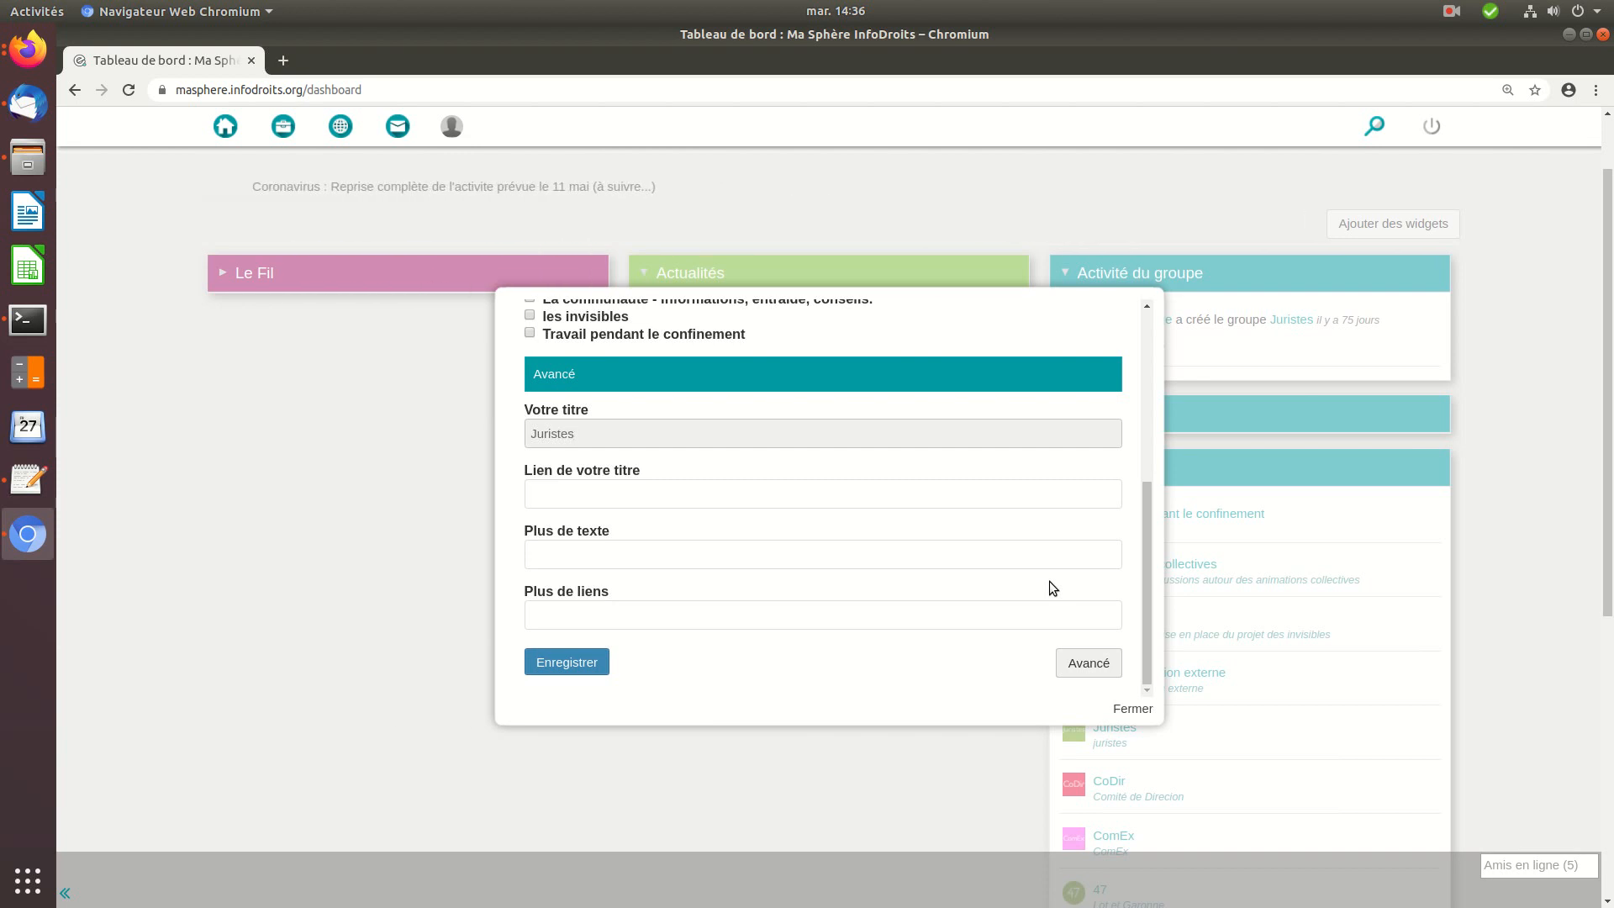
left_click(558, 663)
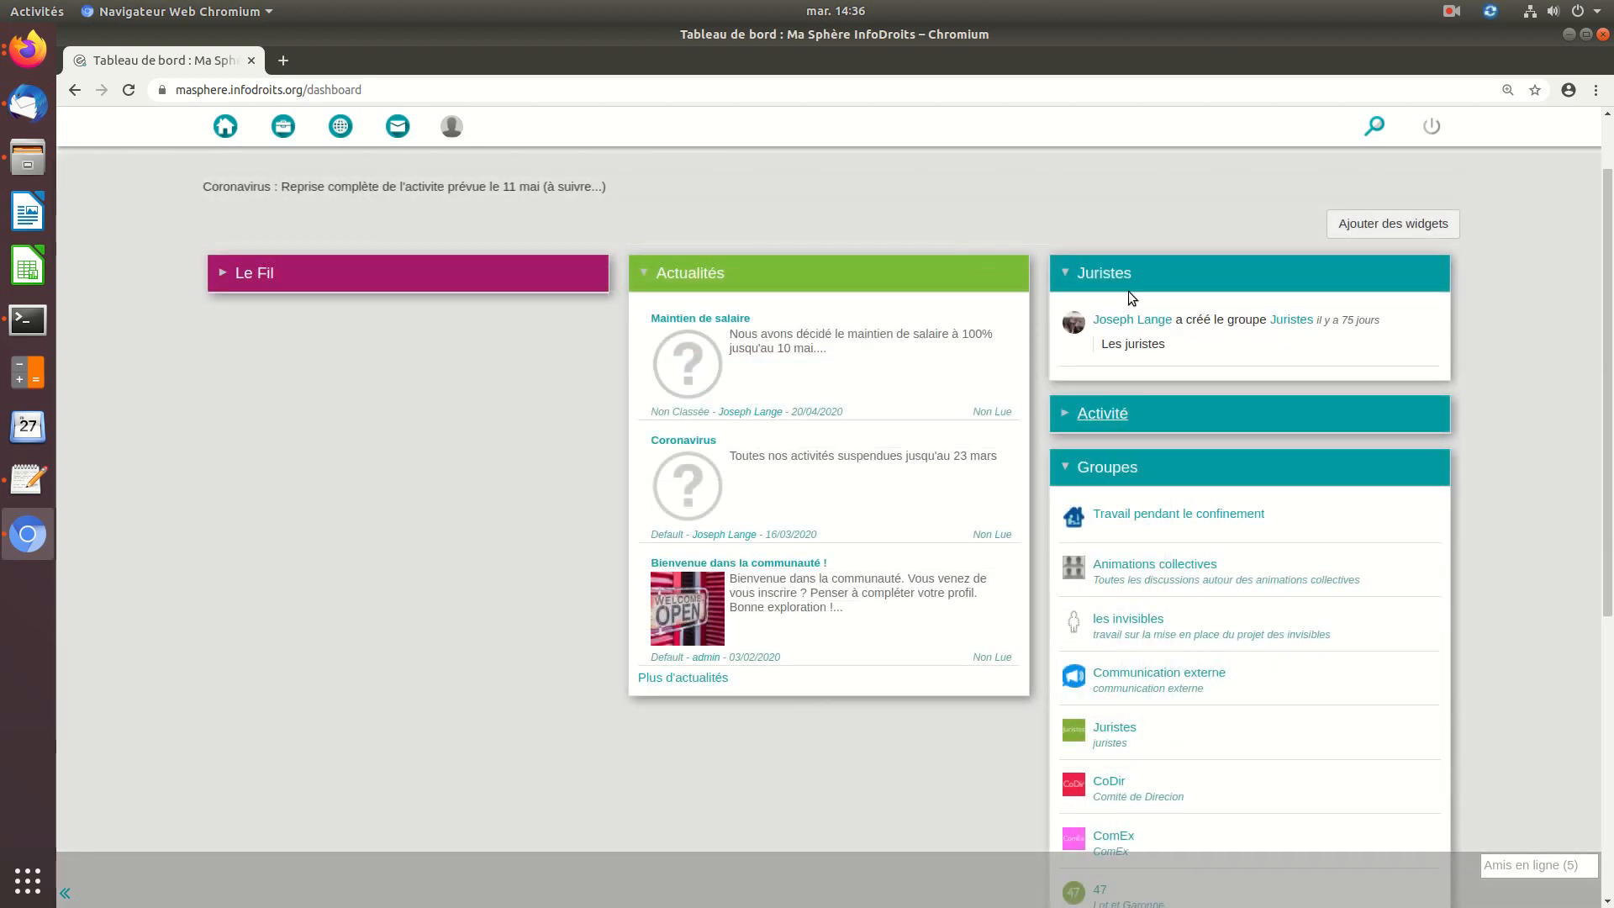
Add a Flux RSS widget to the dashboard and move it below Le Fil in the first column
left_click(1394, 224)
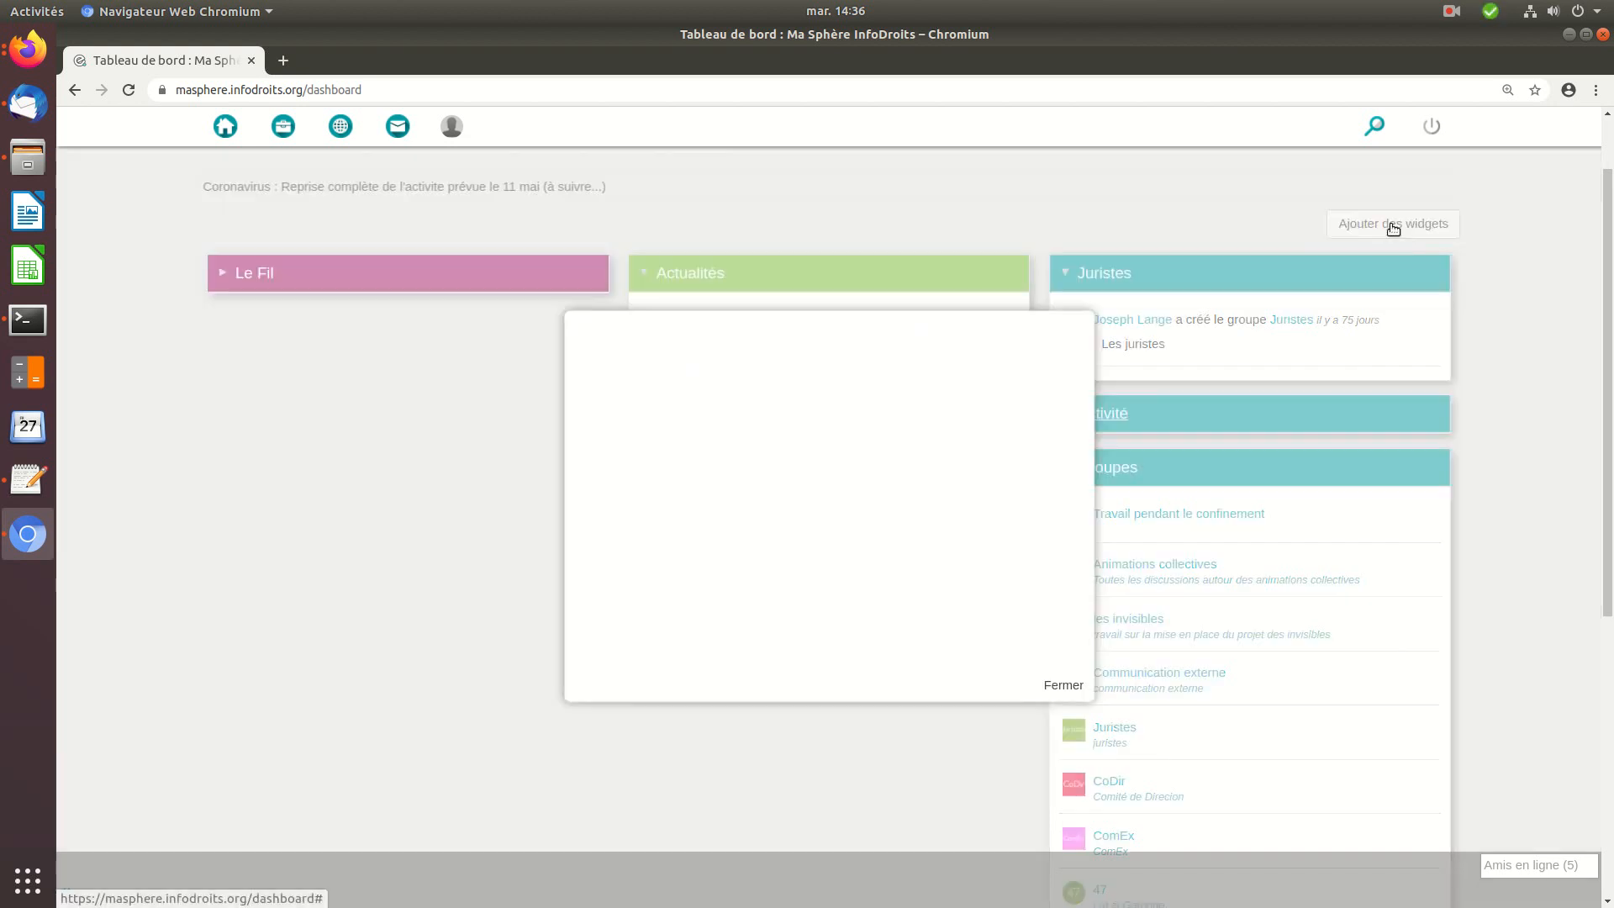
scroll(773, 345, "up", 2)
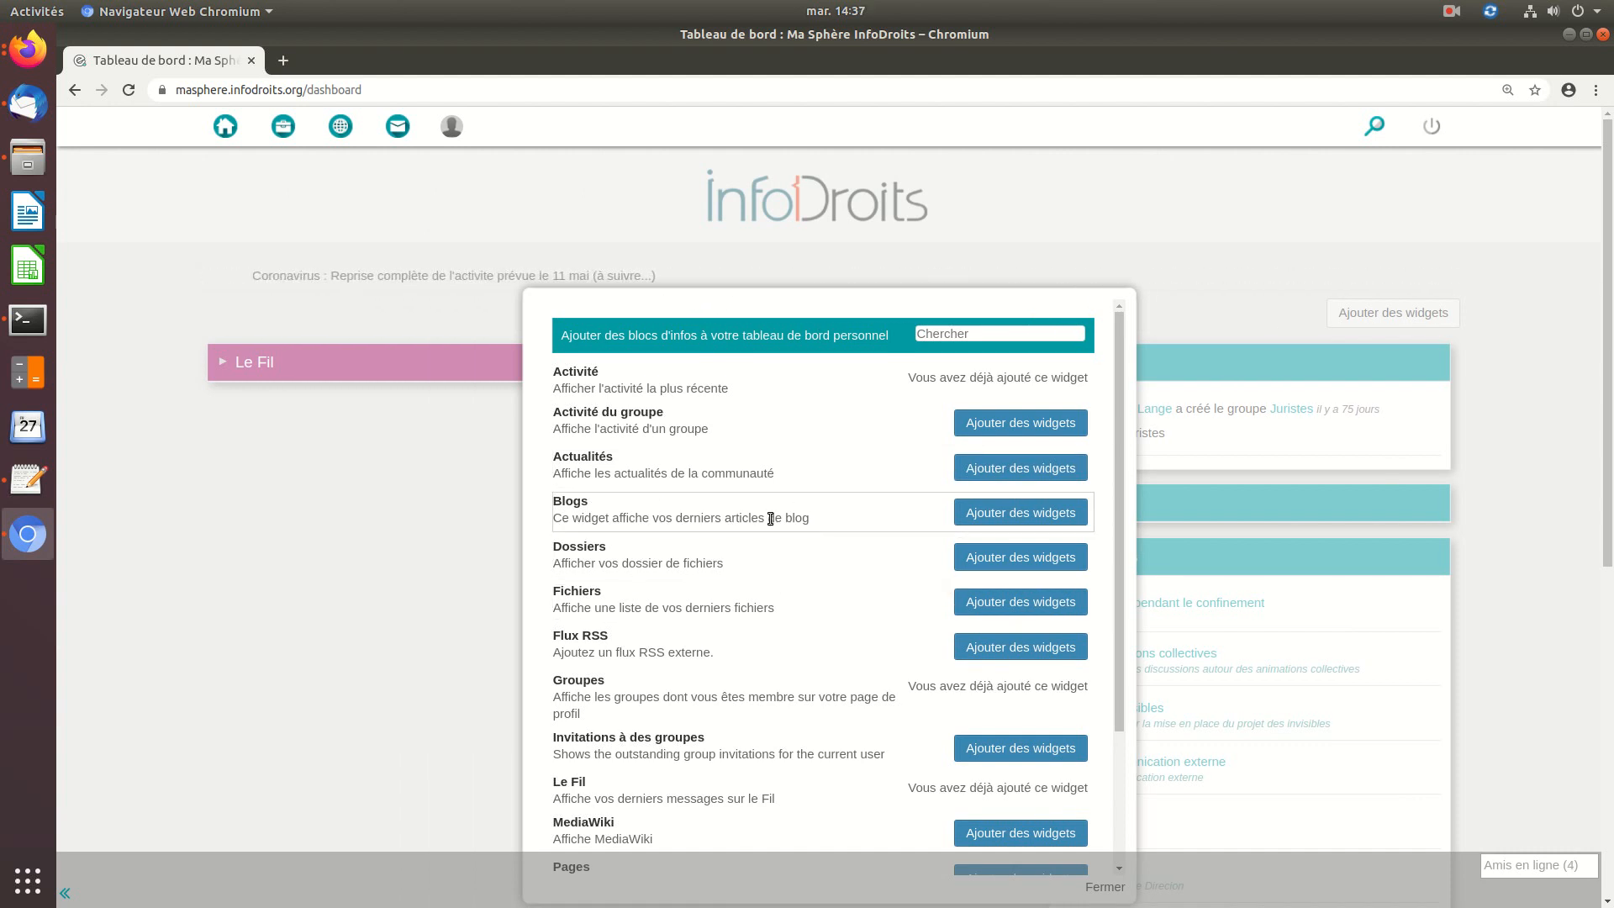
scroll(717, 522, "down", 1)
scroll(761, 550, "down", 1)
scroll(756, 555, "down", 1)
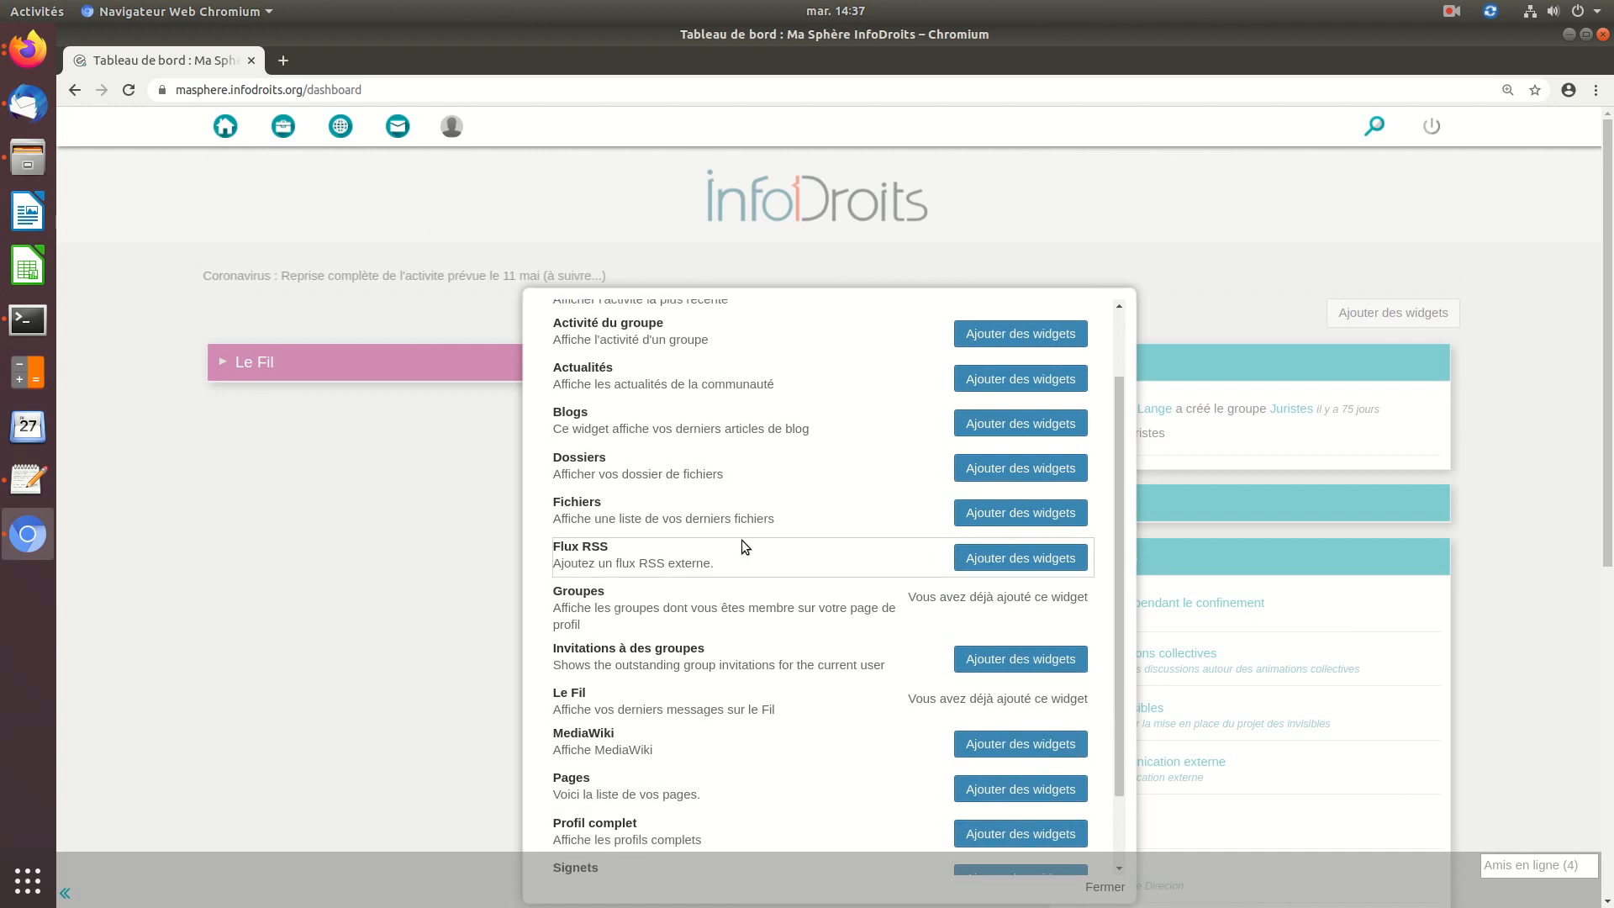
left_click(991, 561)
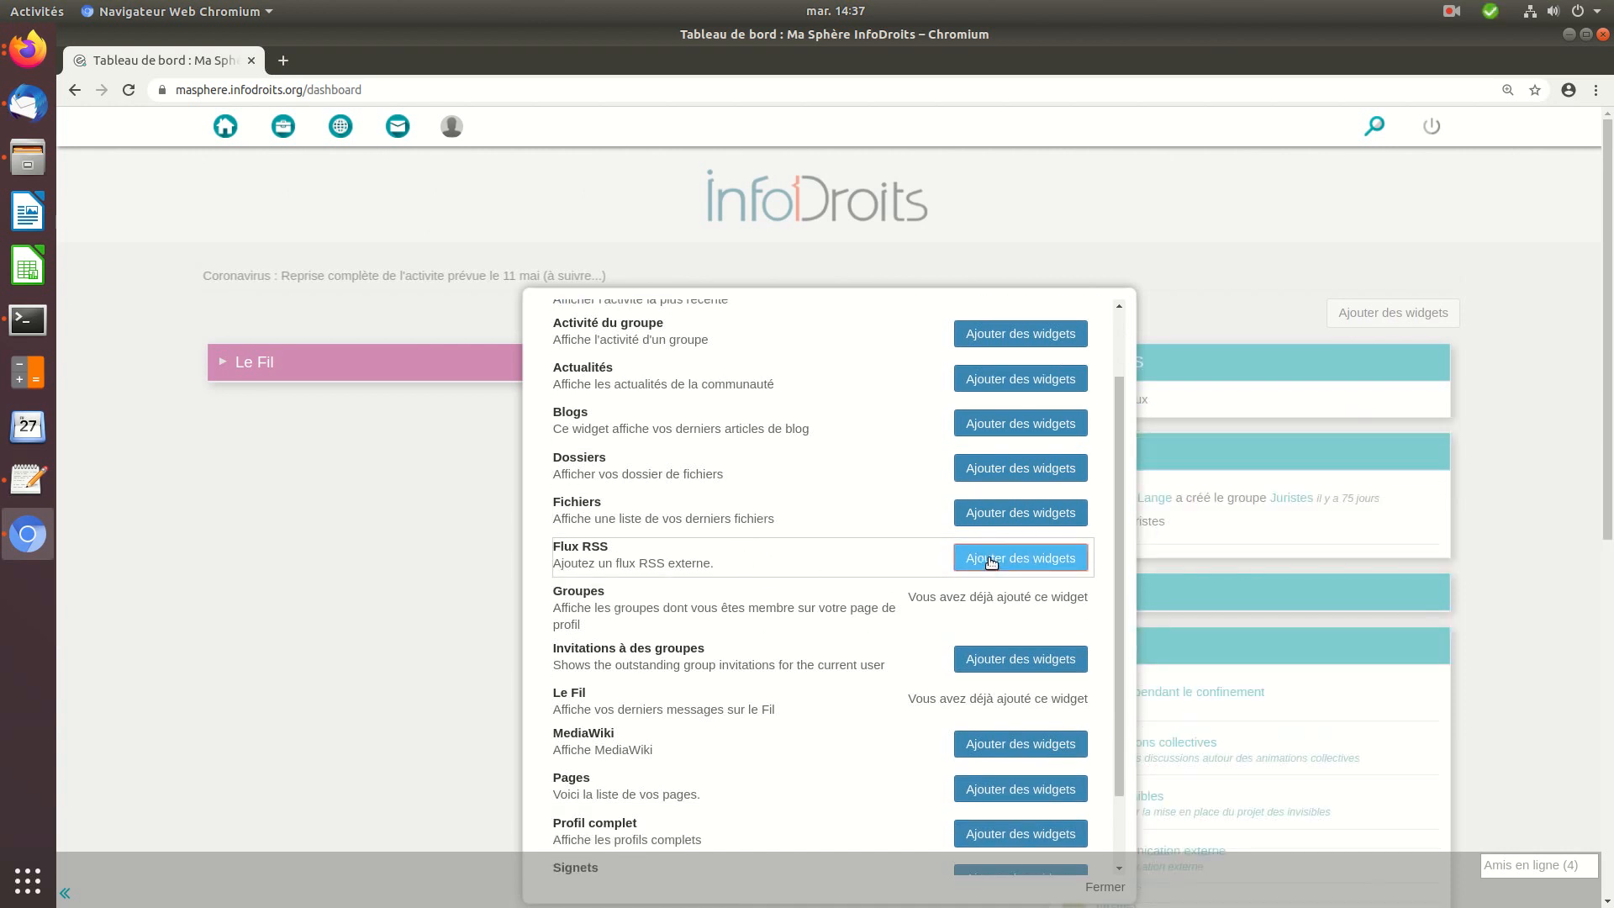
scroll(810, 656, "down", 7)
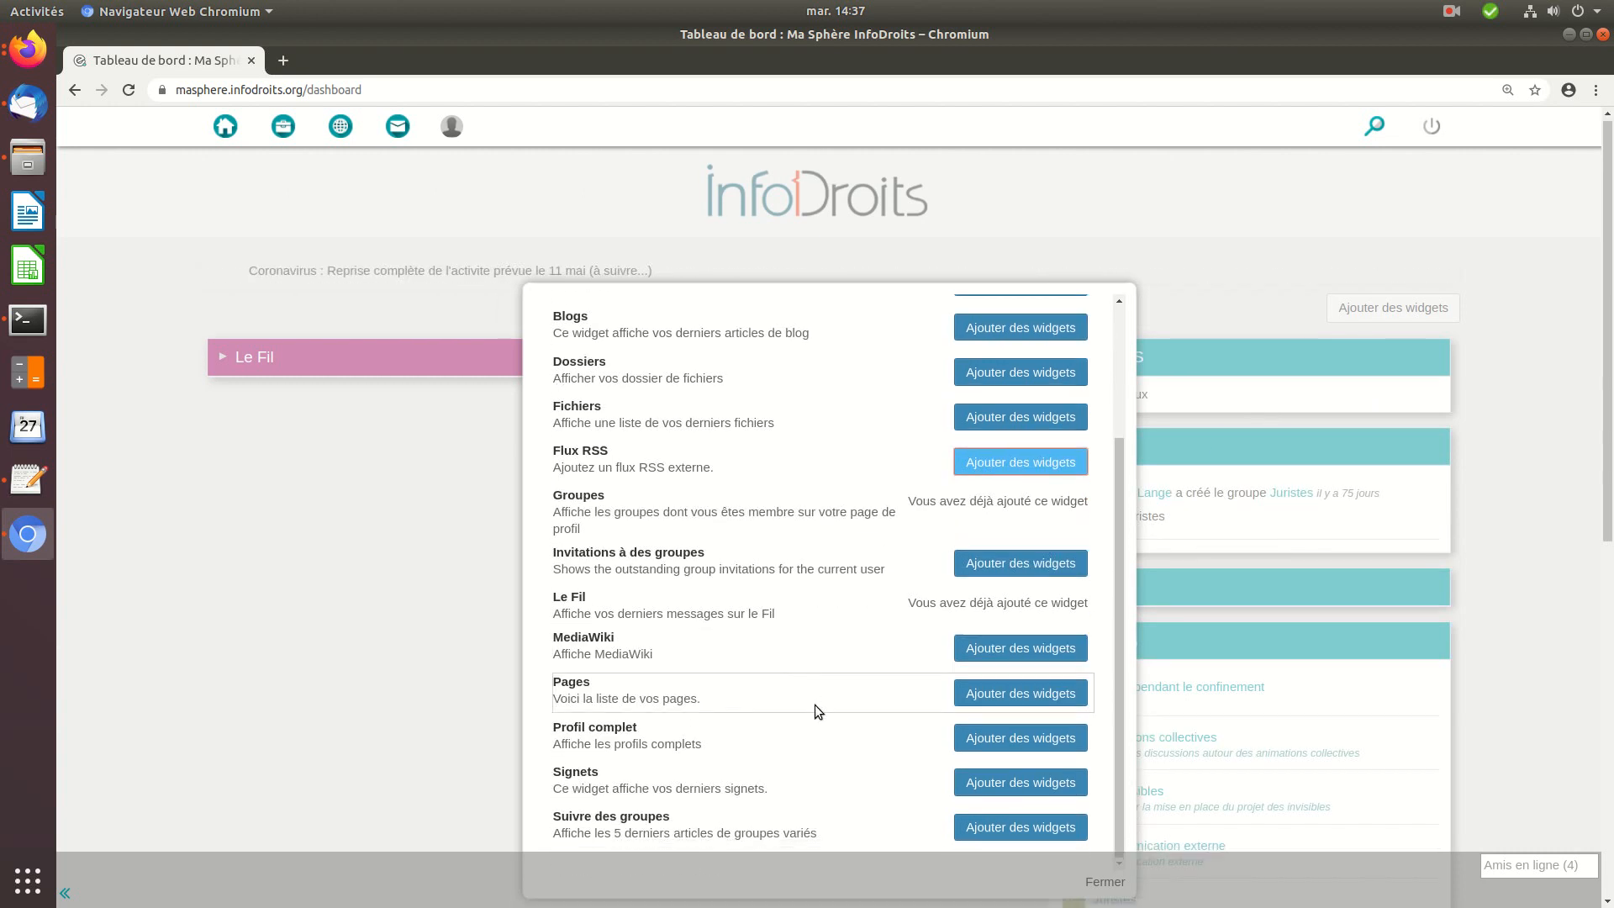
left_click(1114, 667)
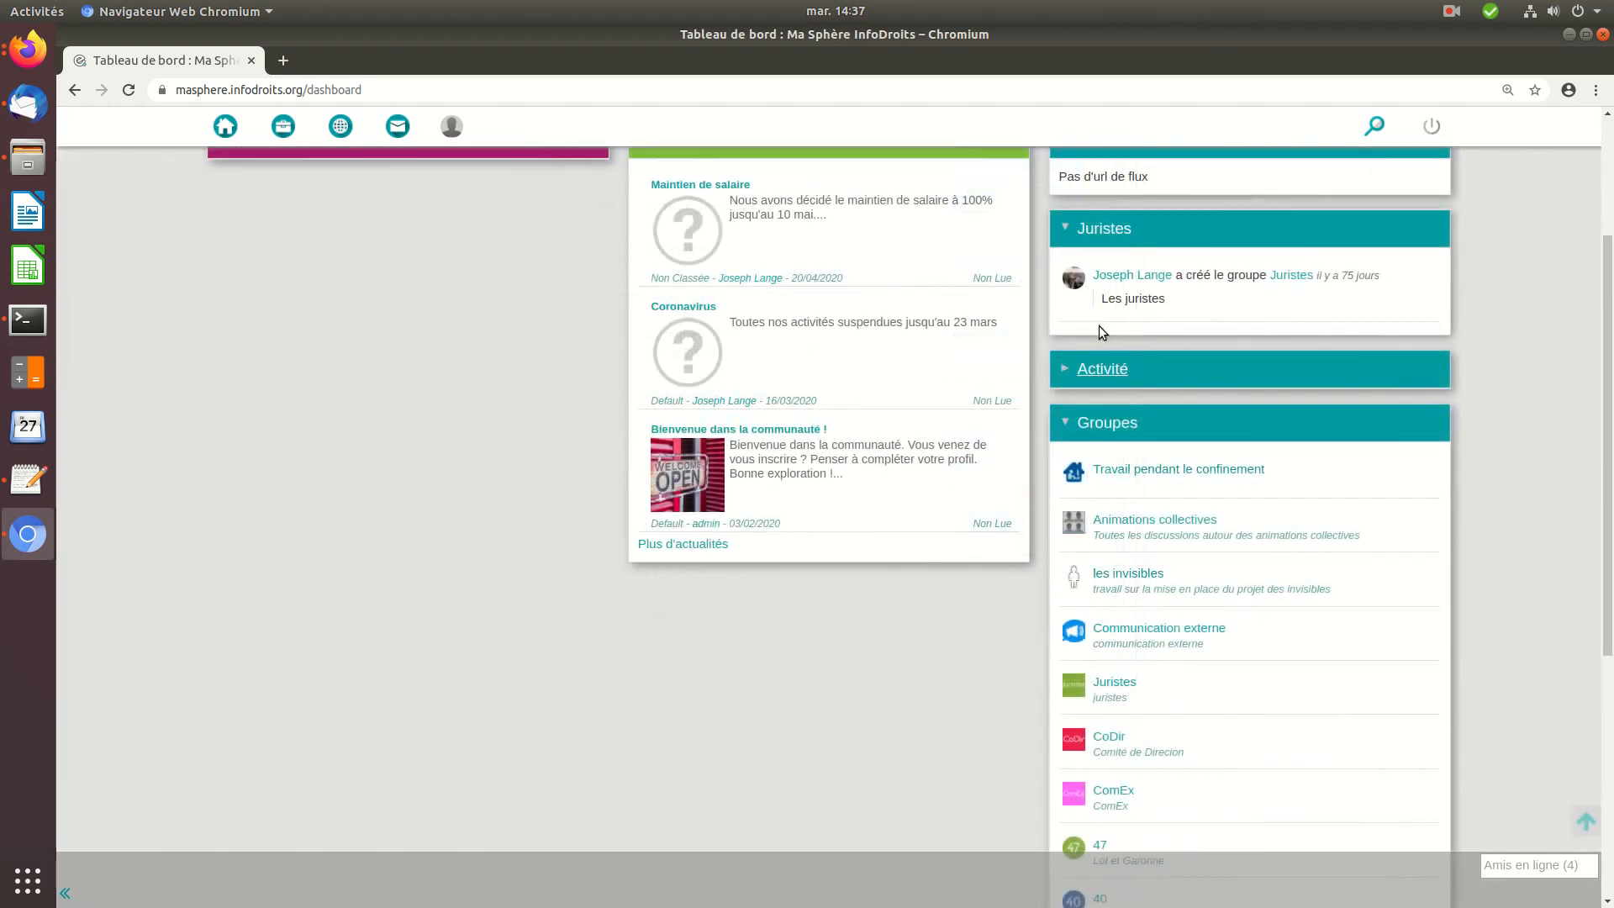
scroll(1127, 238, "up", 3)
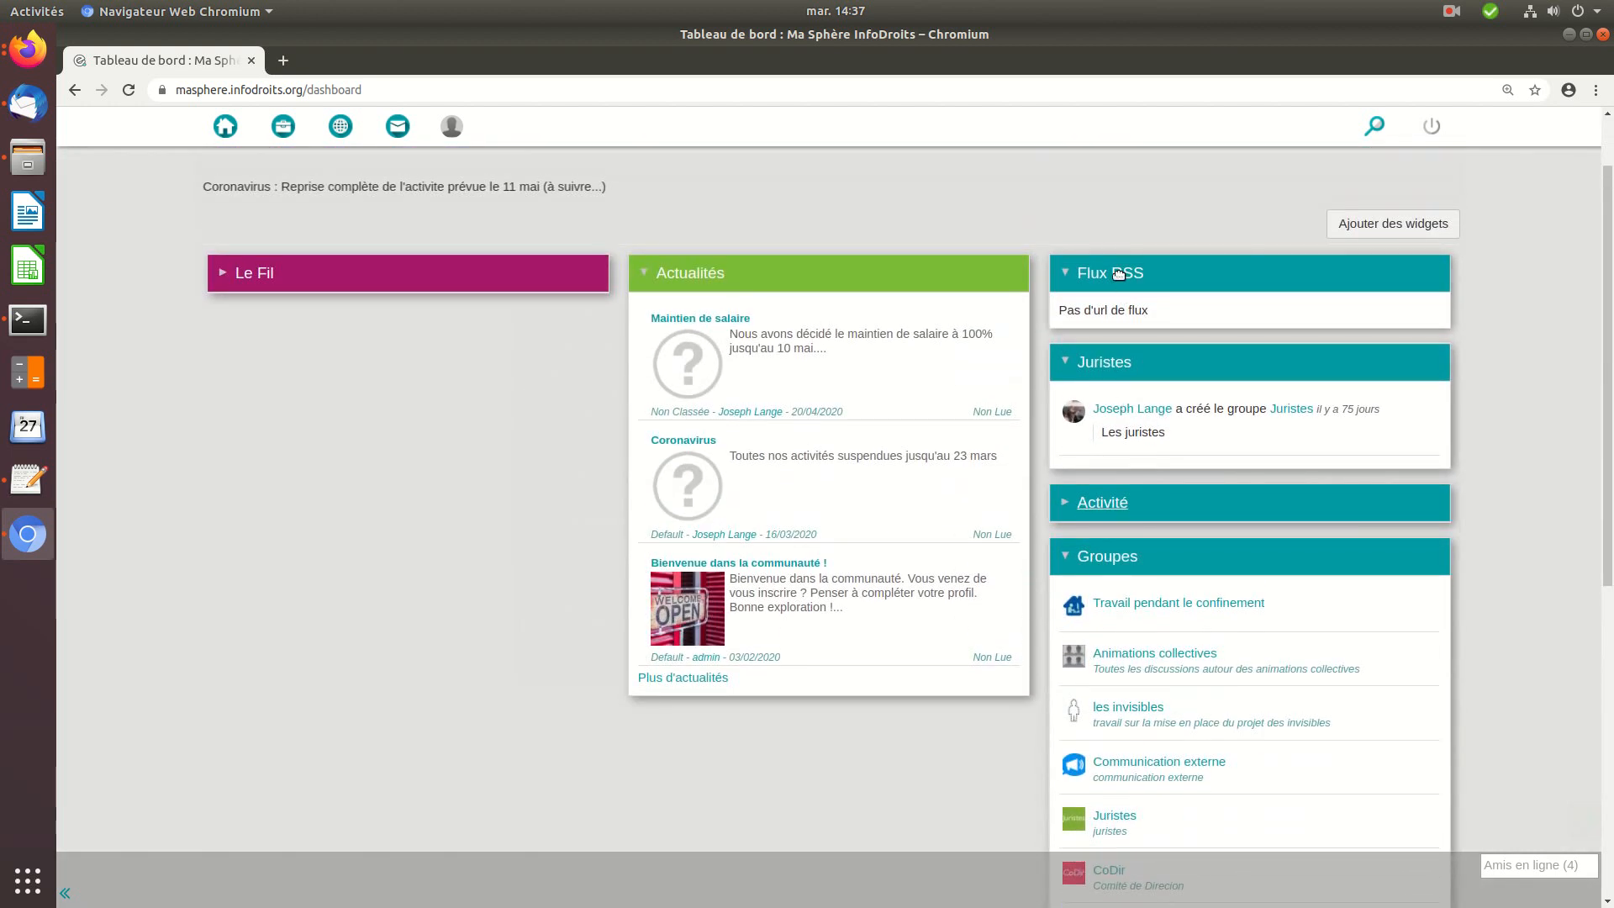
left_click_drag(1258, 282, 294, 317)
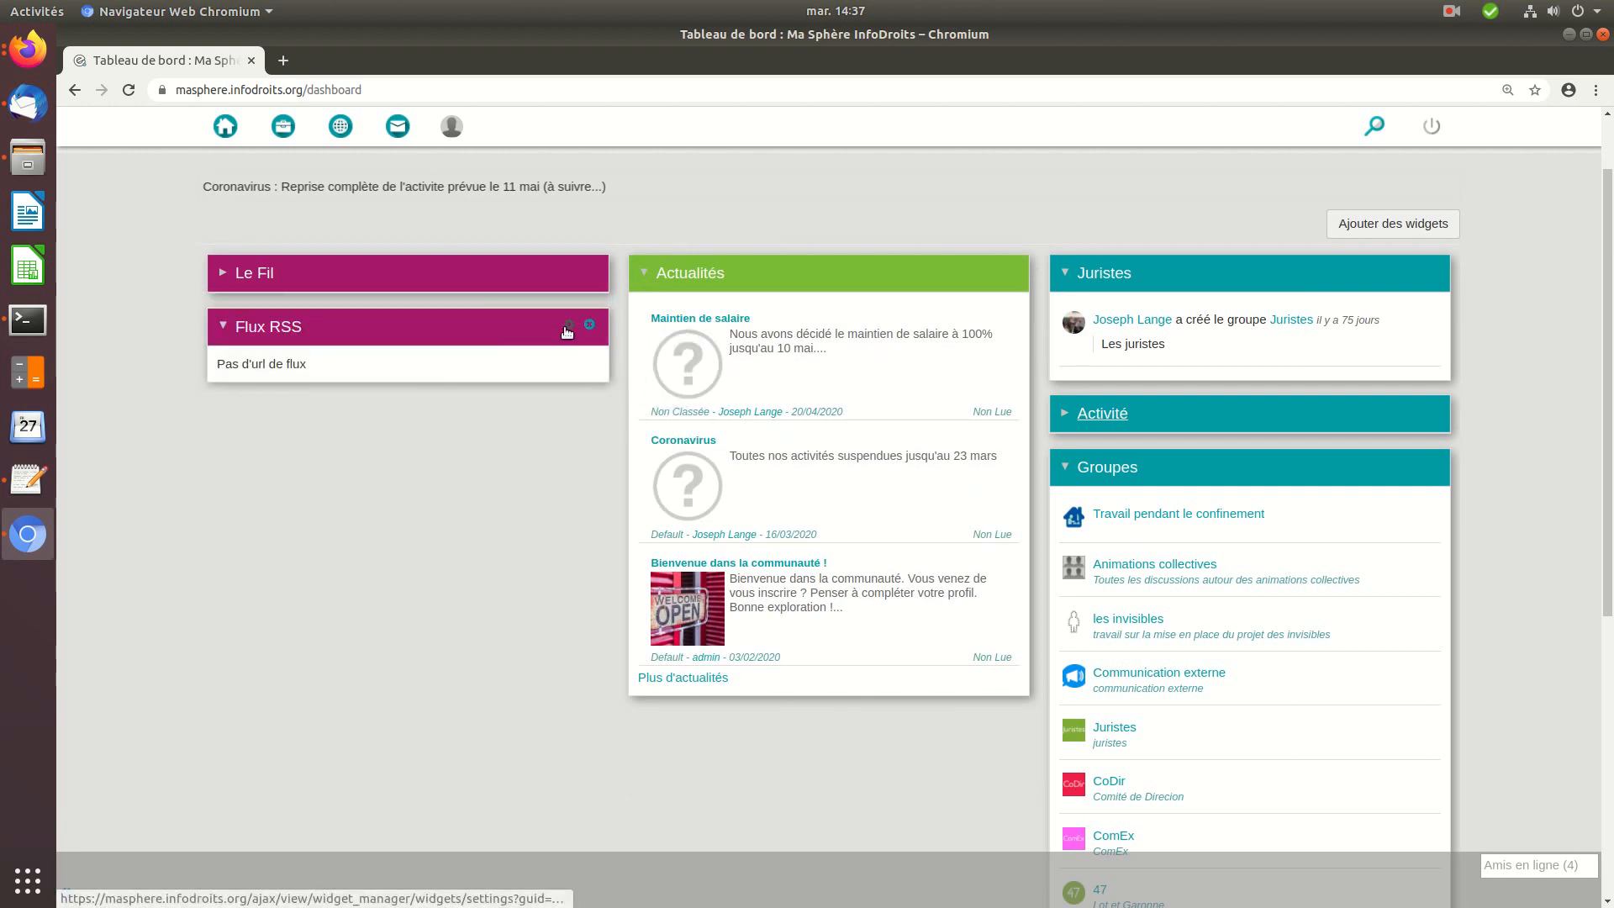
Search the web for "rss service public" in a new browser tab
left_click(567, 326)
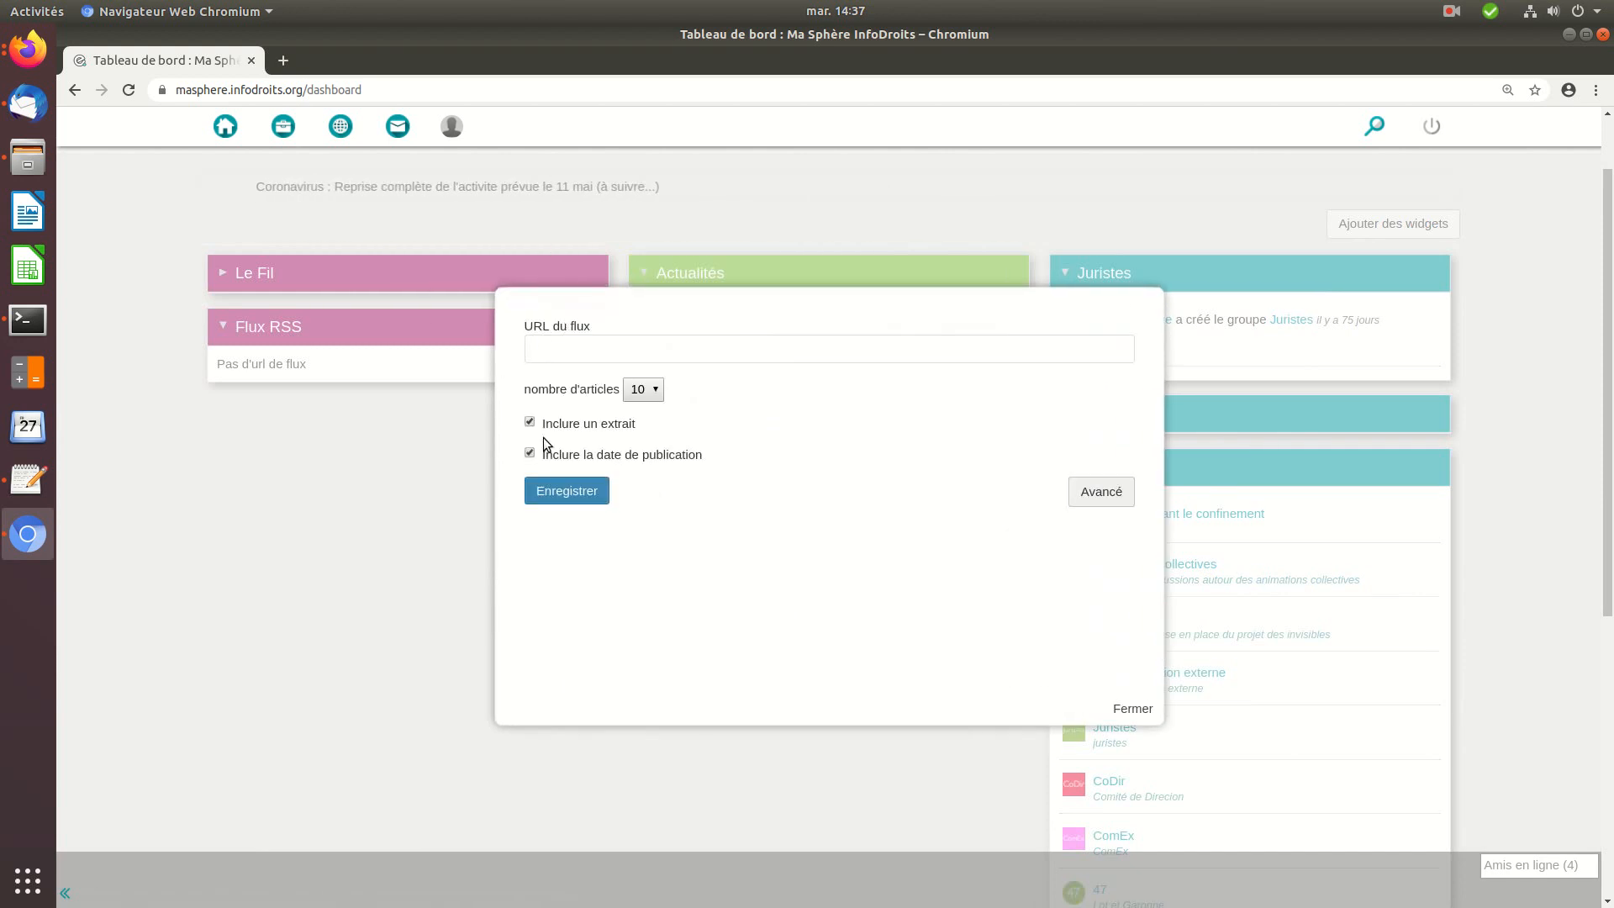
left_click(1132, 709)
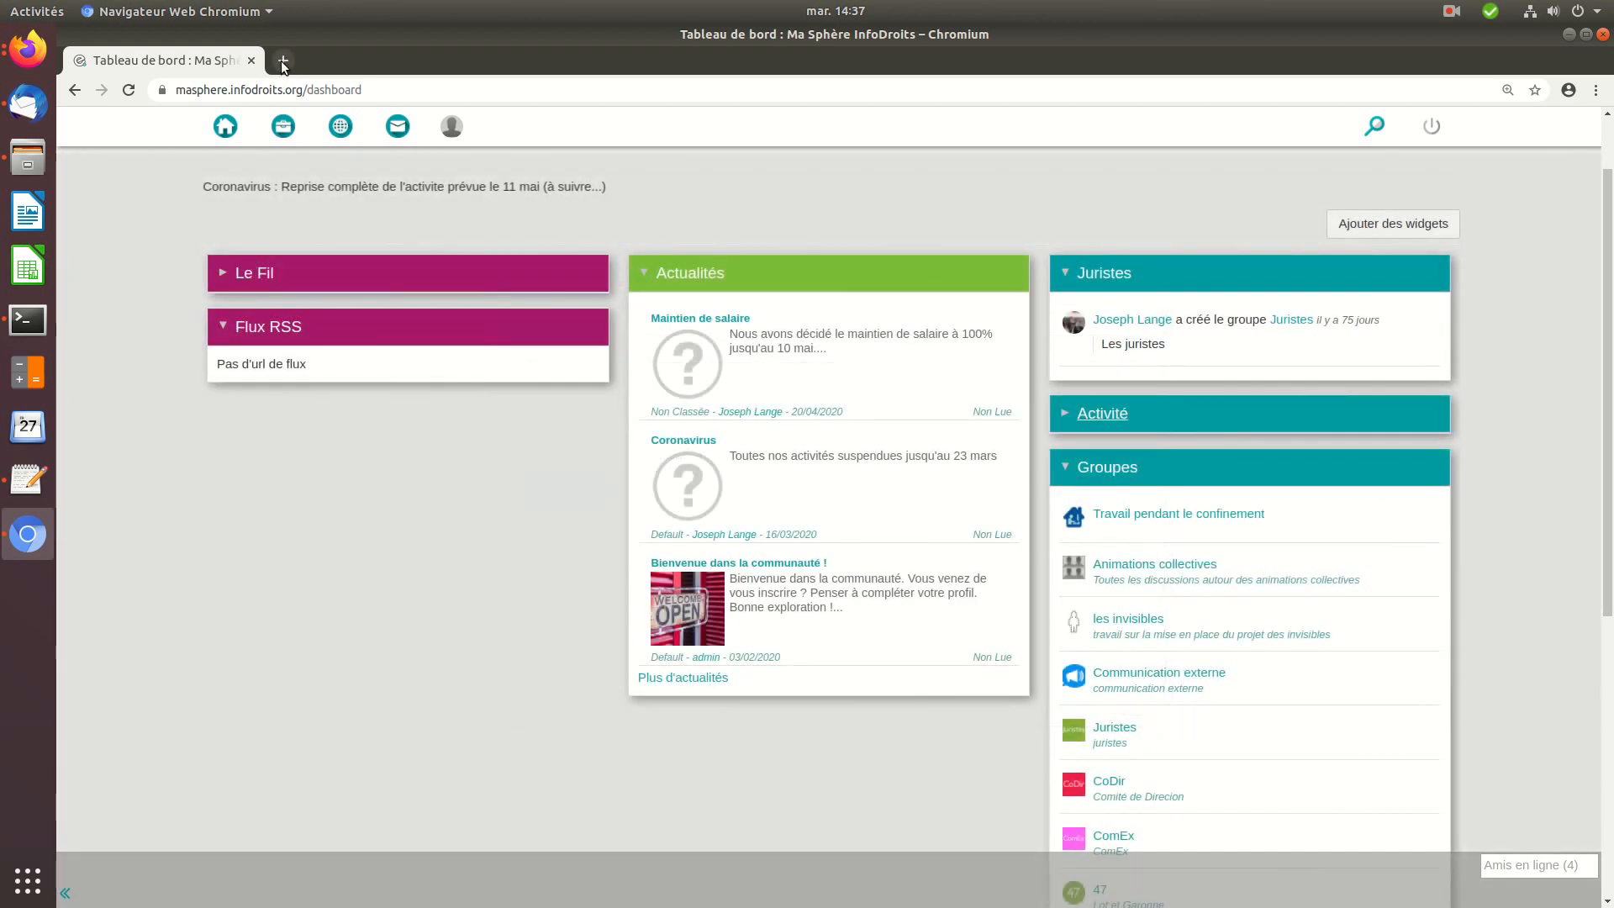
left_click(284, 62)
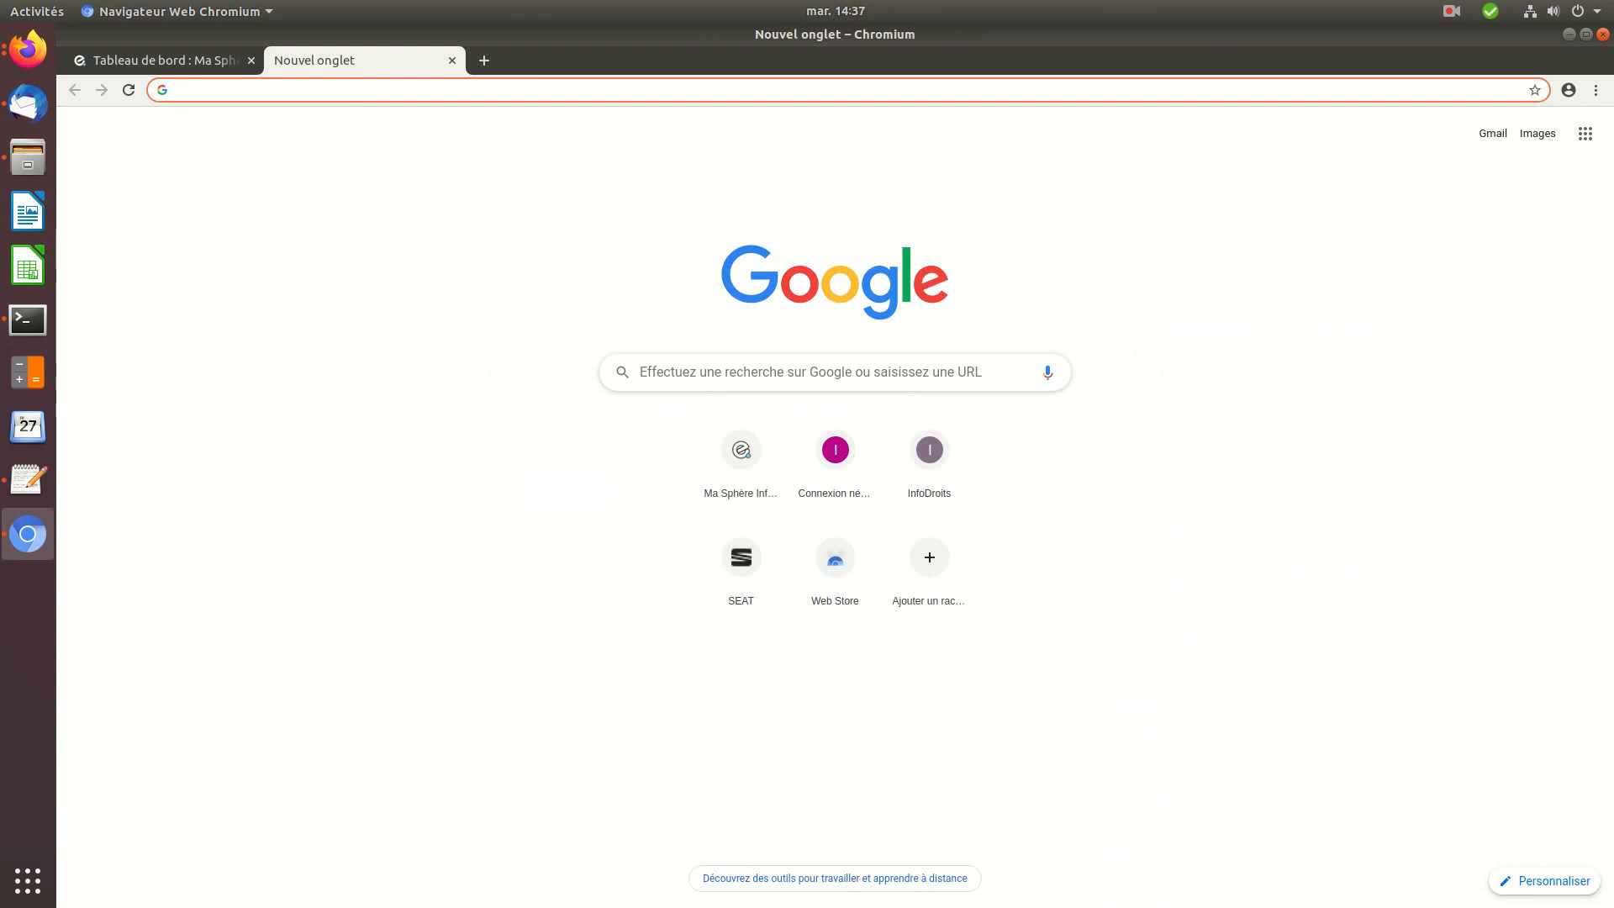
type("rss")
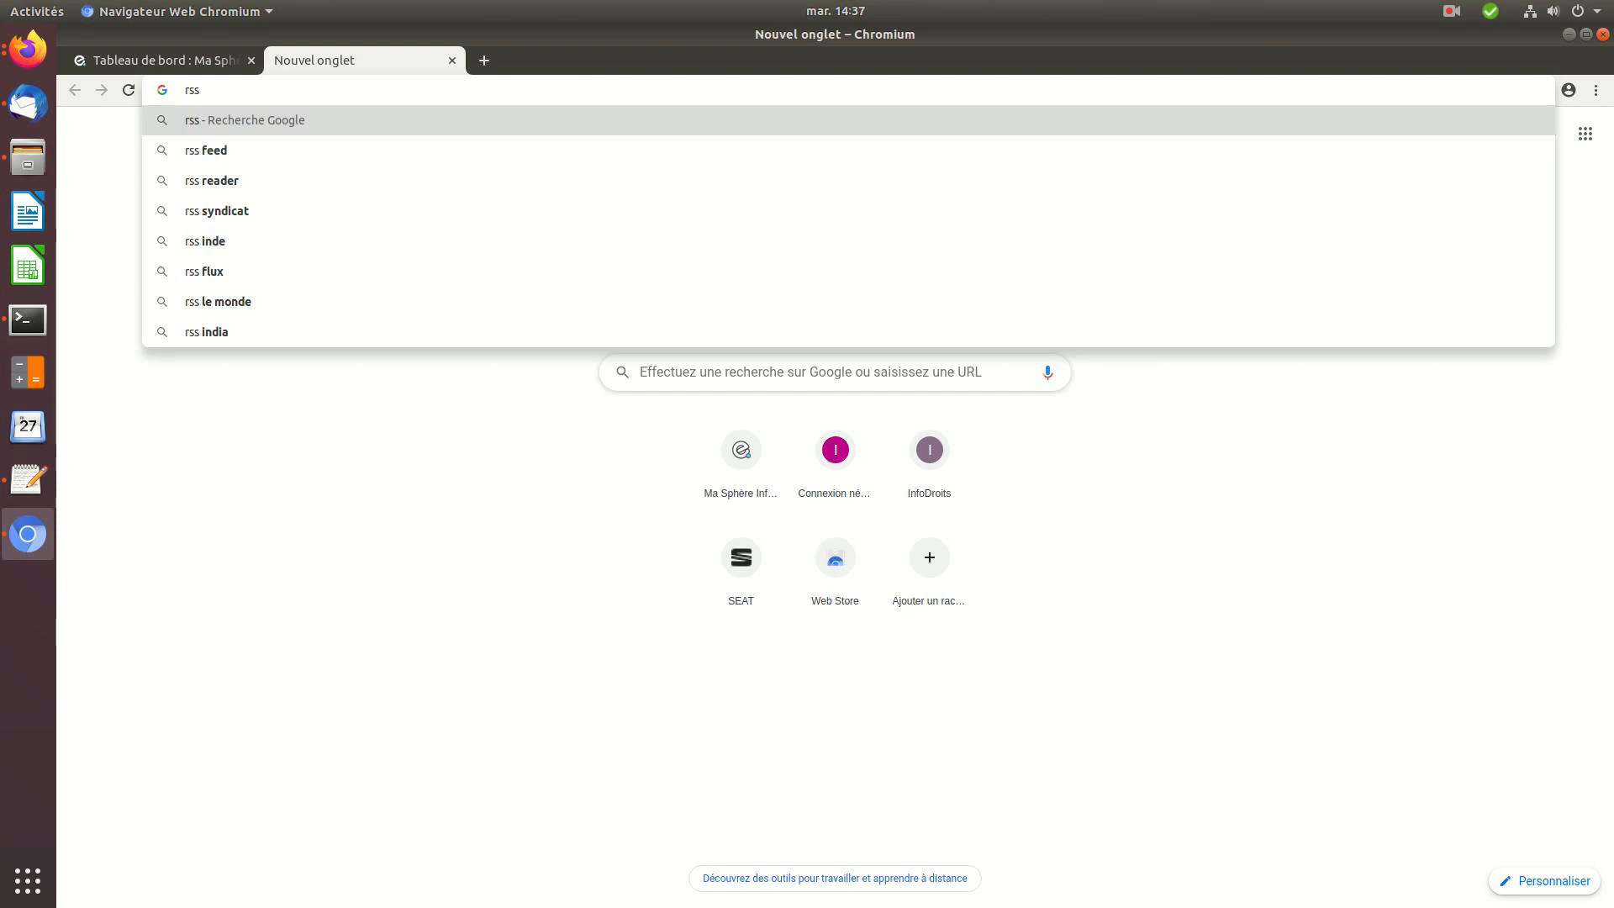
type("servi")
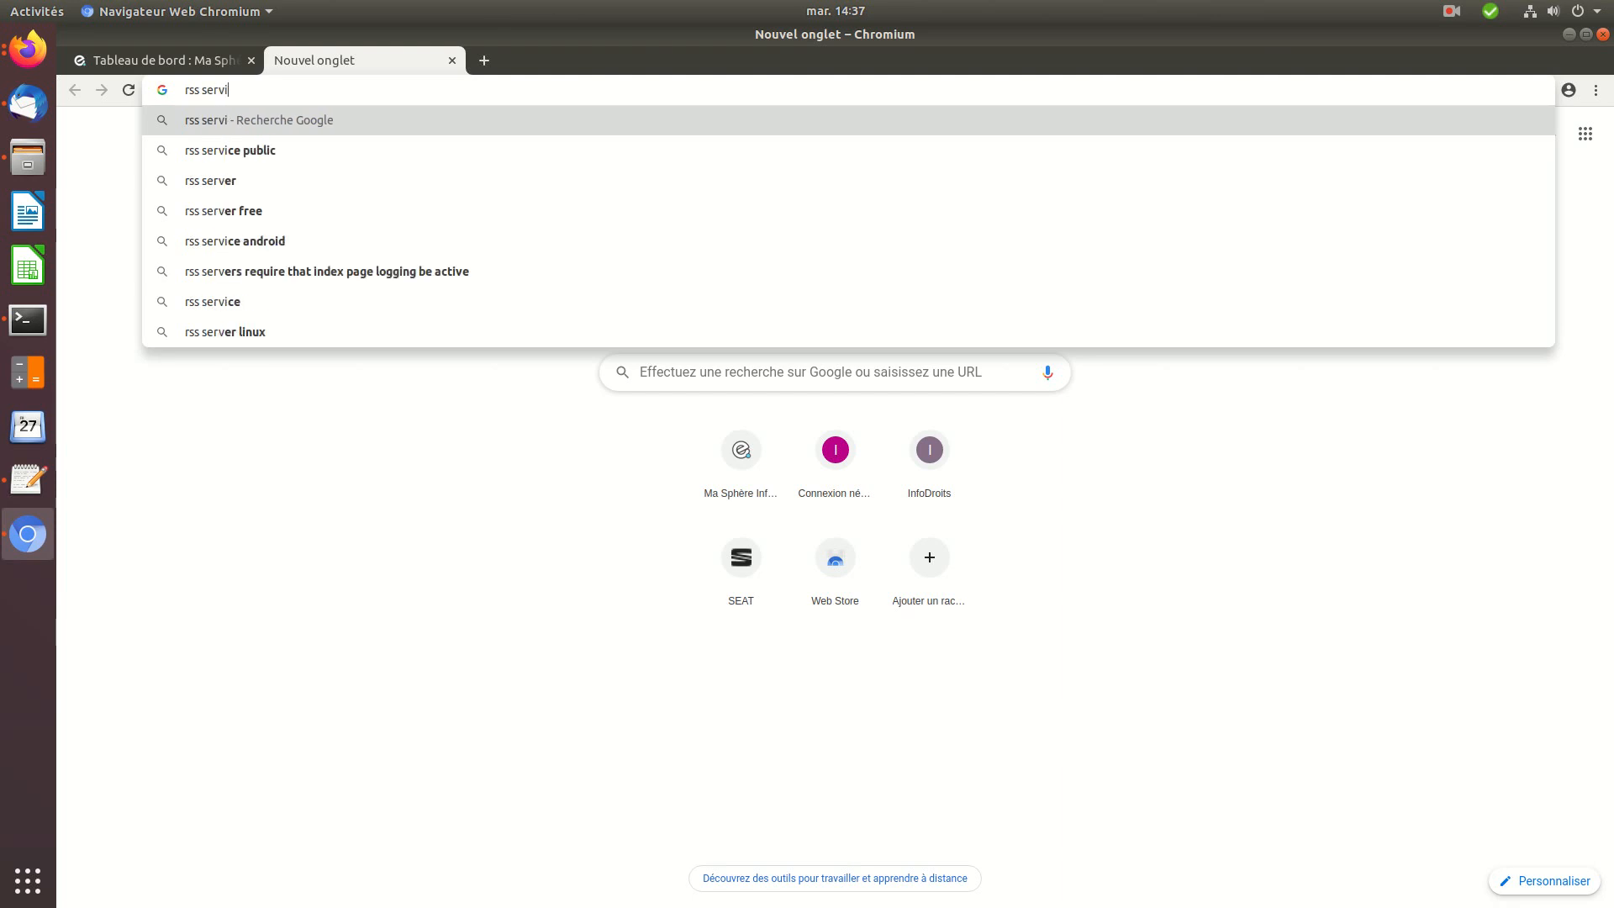
type("ce publi")
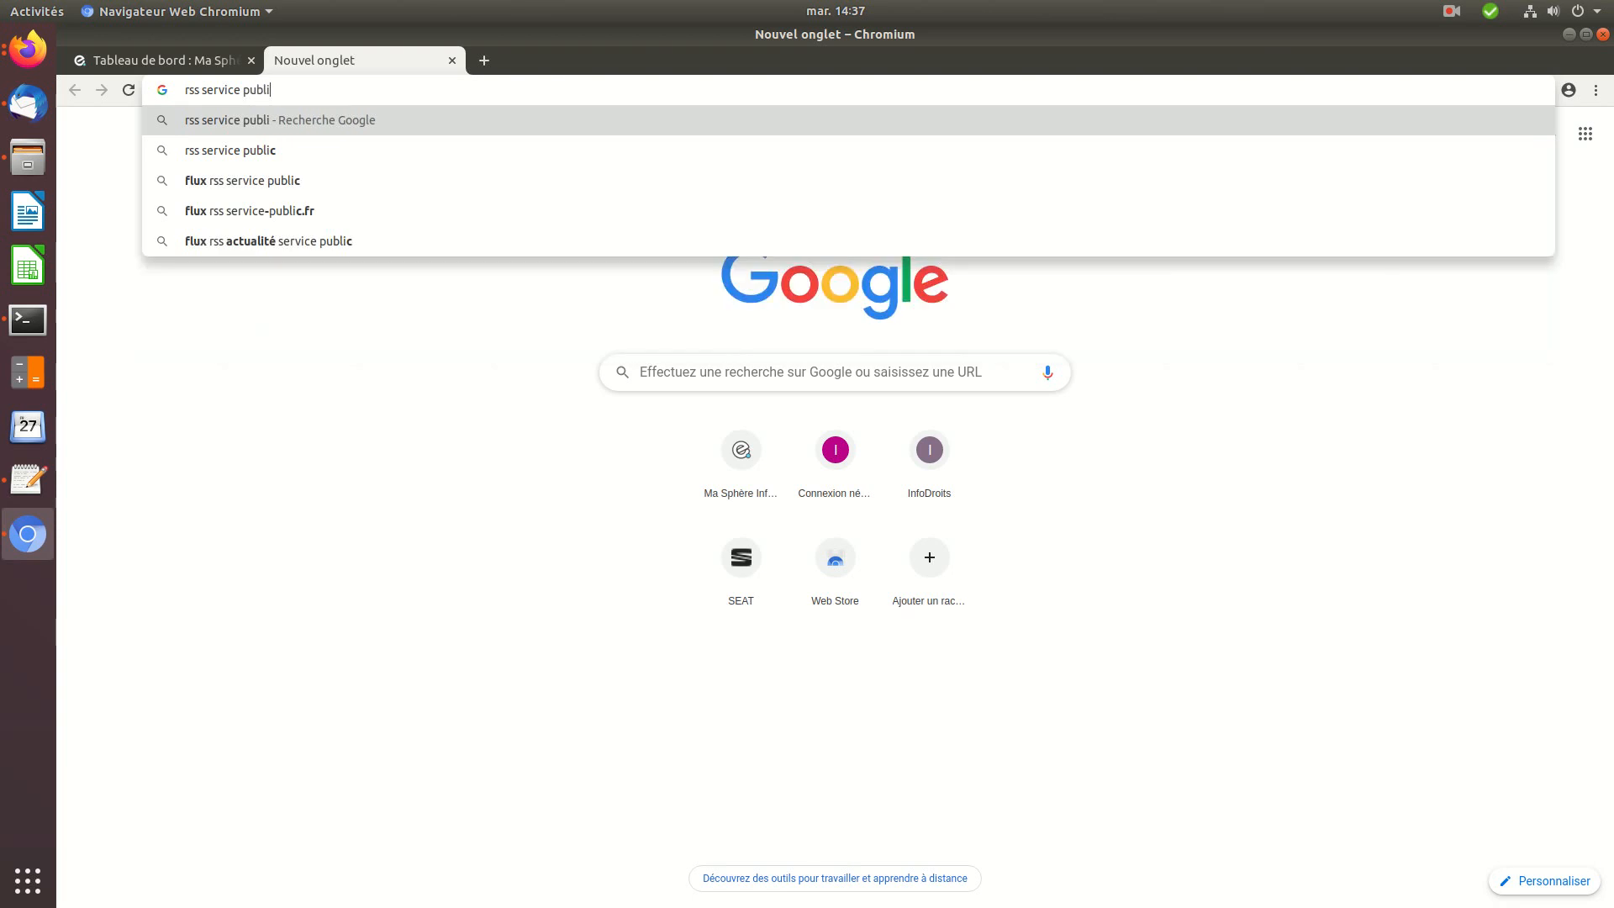
type("c")
key("Return")
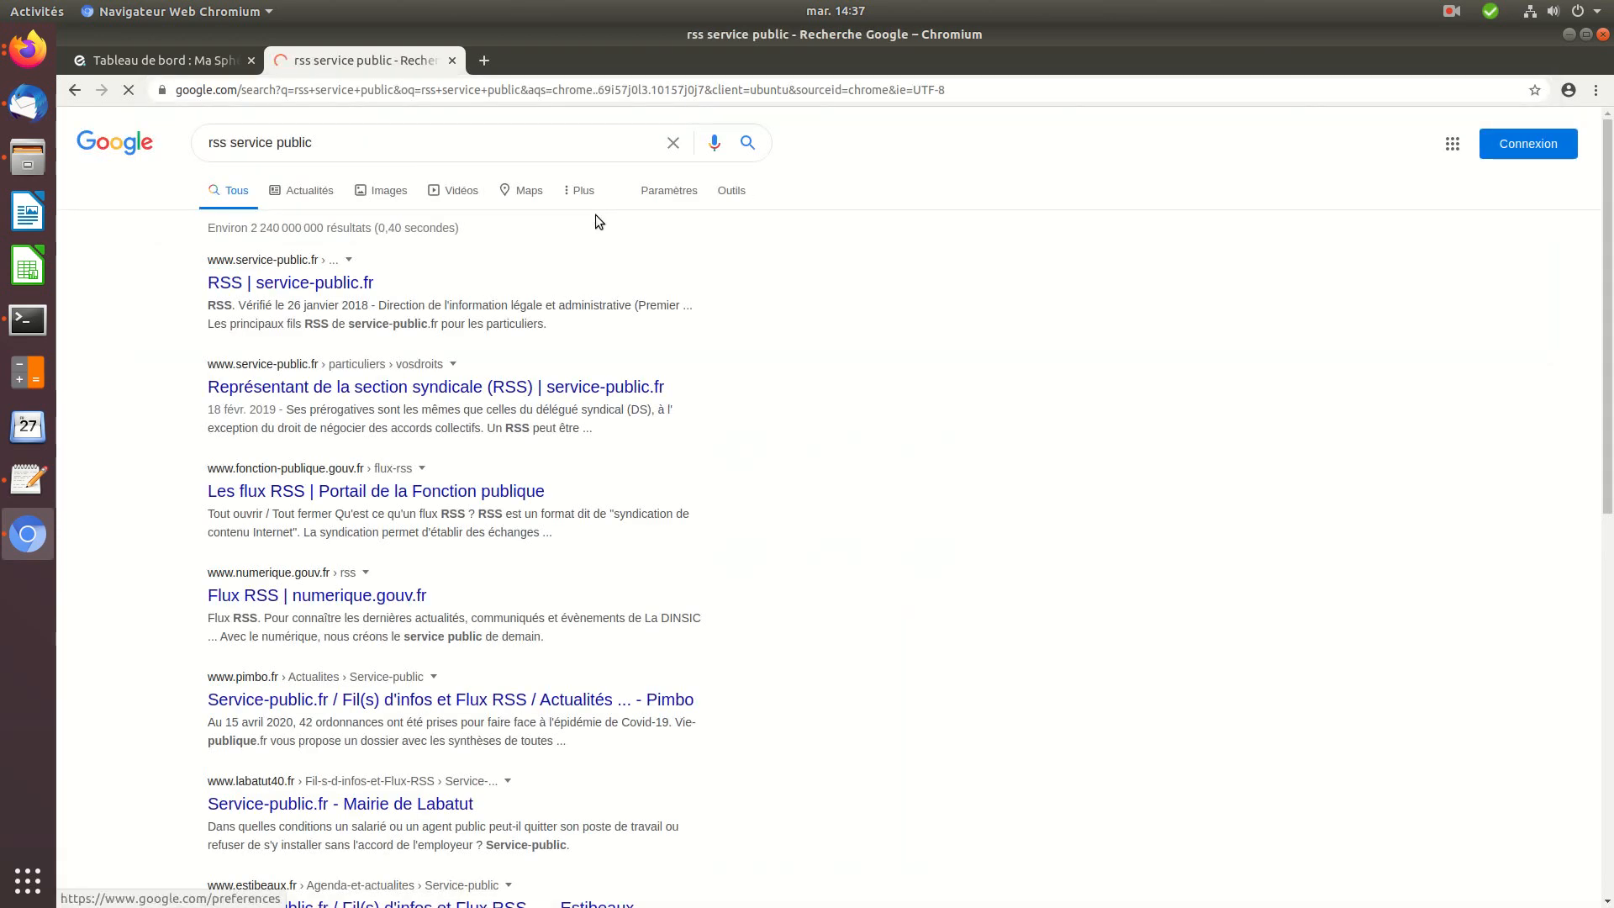
Open the service-public.fr RSS page and copy the link address of the "10 dernières actualités" feed for particuliers
left_click(304, 282)
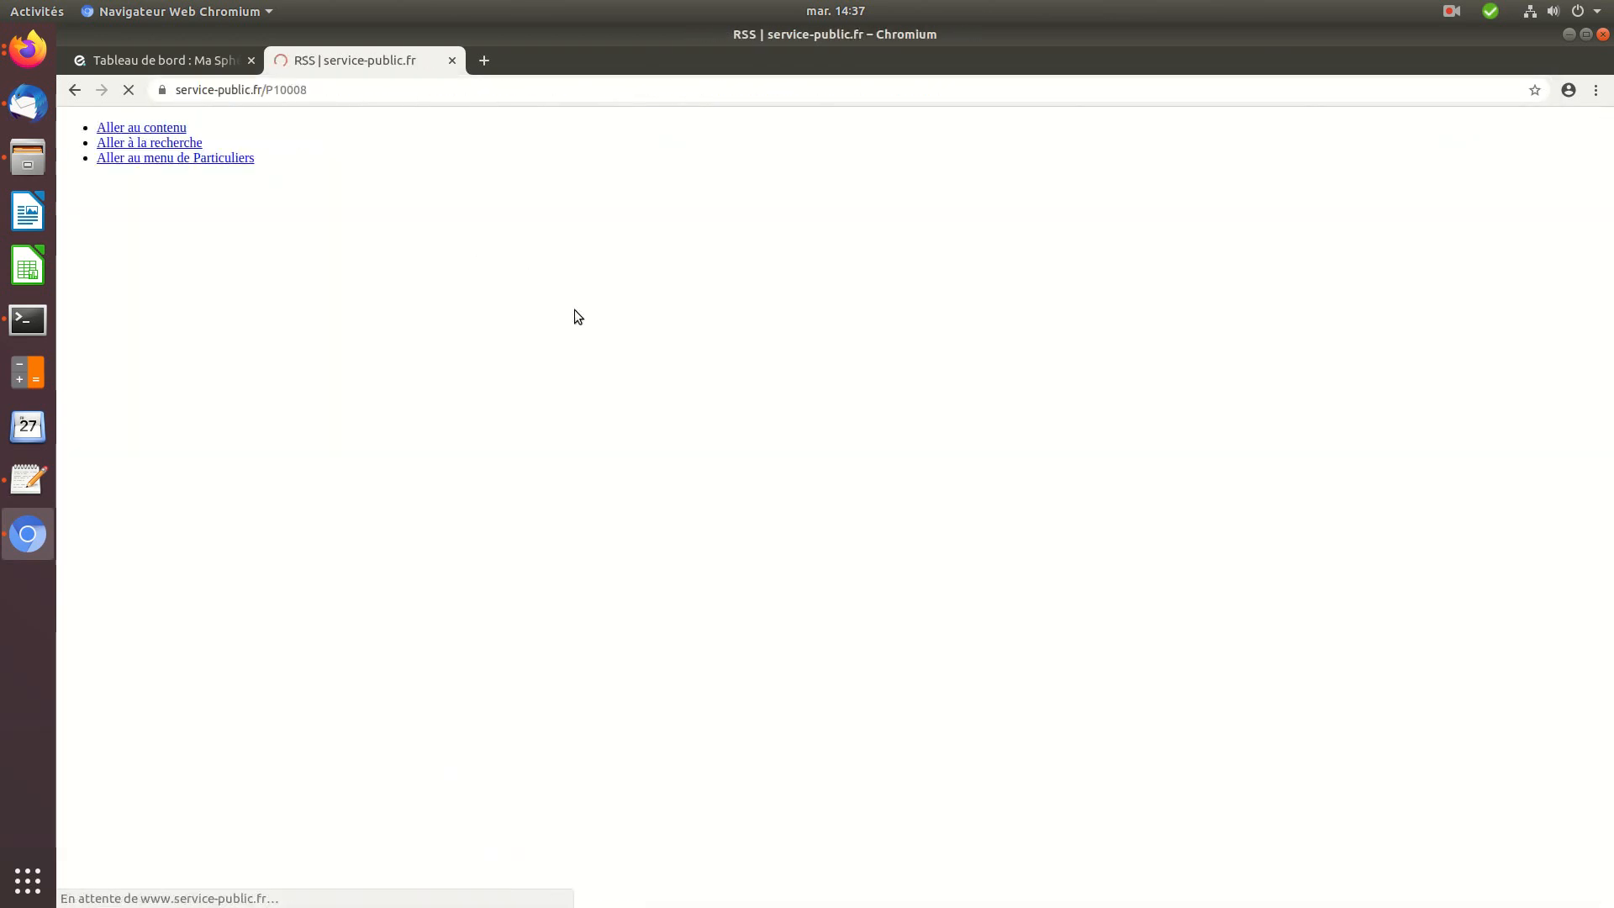
scroll(866, 574, "down", 2)
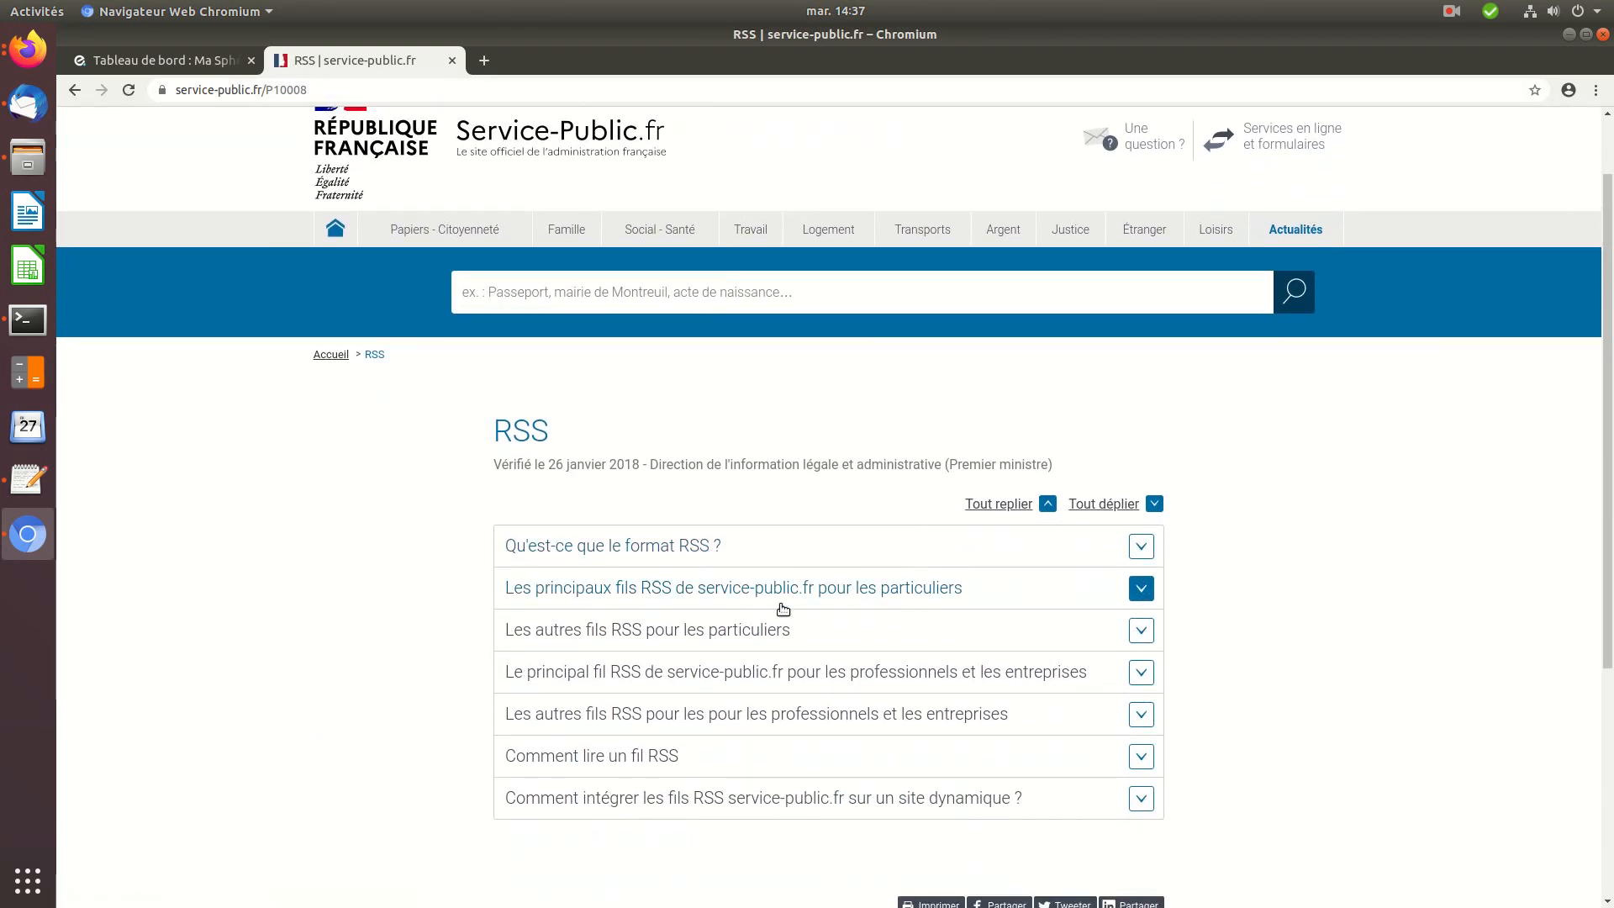
left_click(1137, 592)
scroll(681, 643, "down", 3)
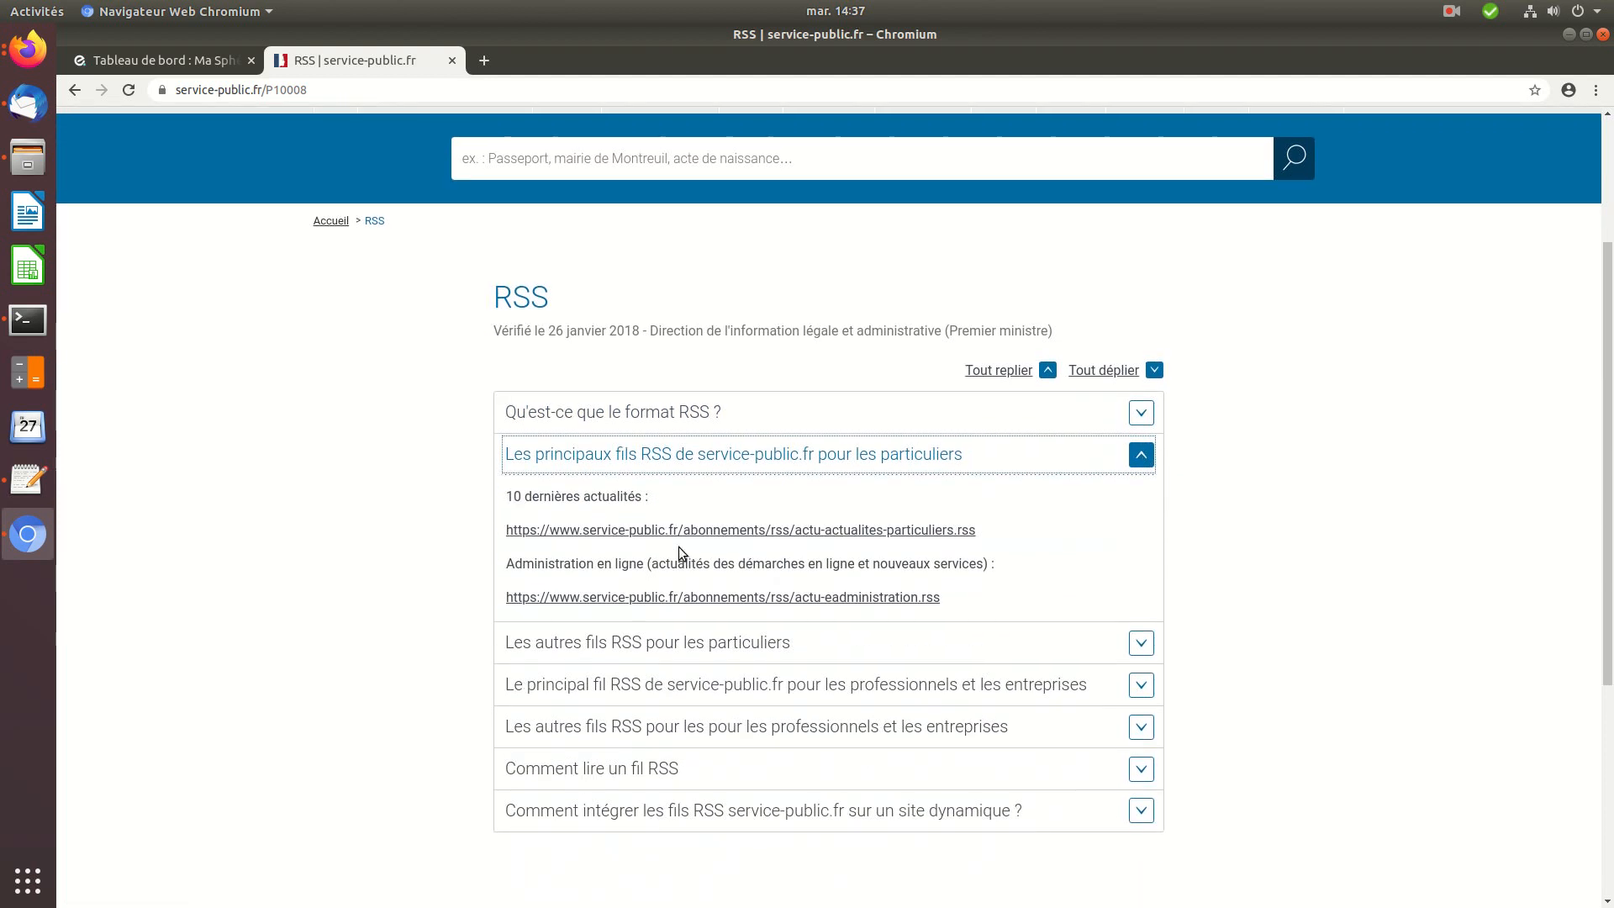
right_click(833, 533)
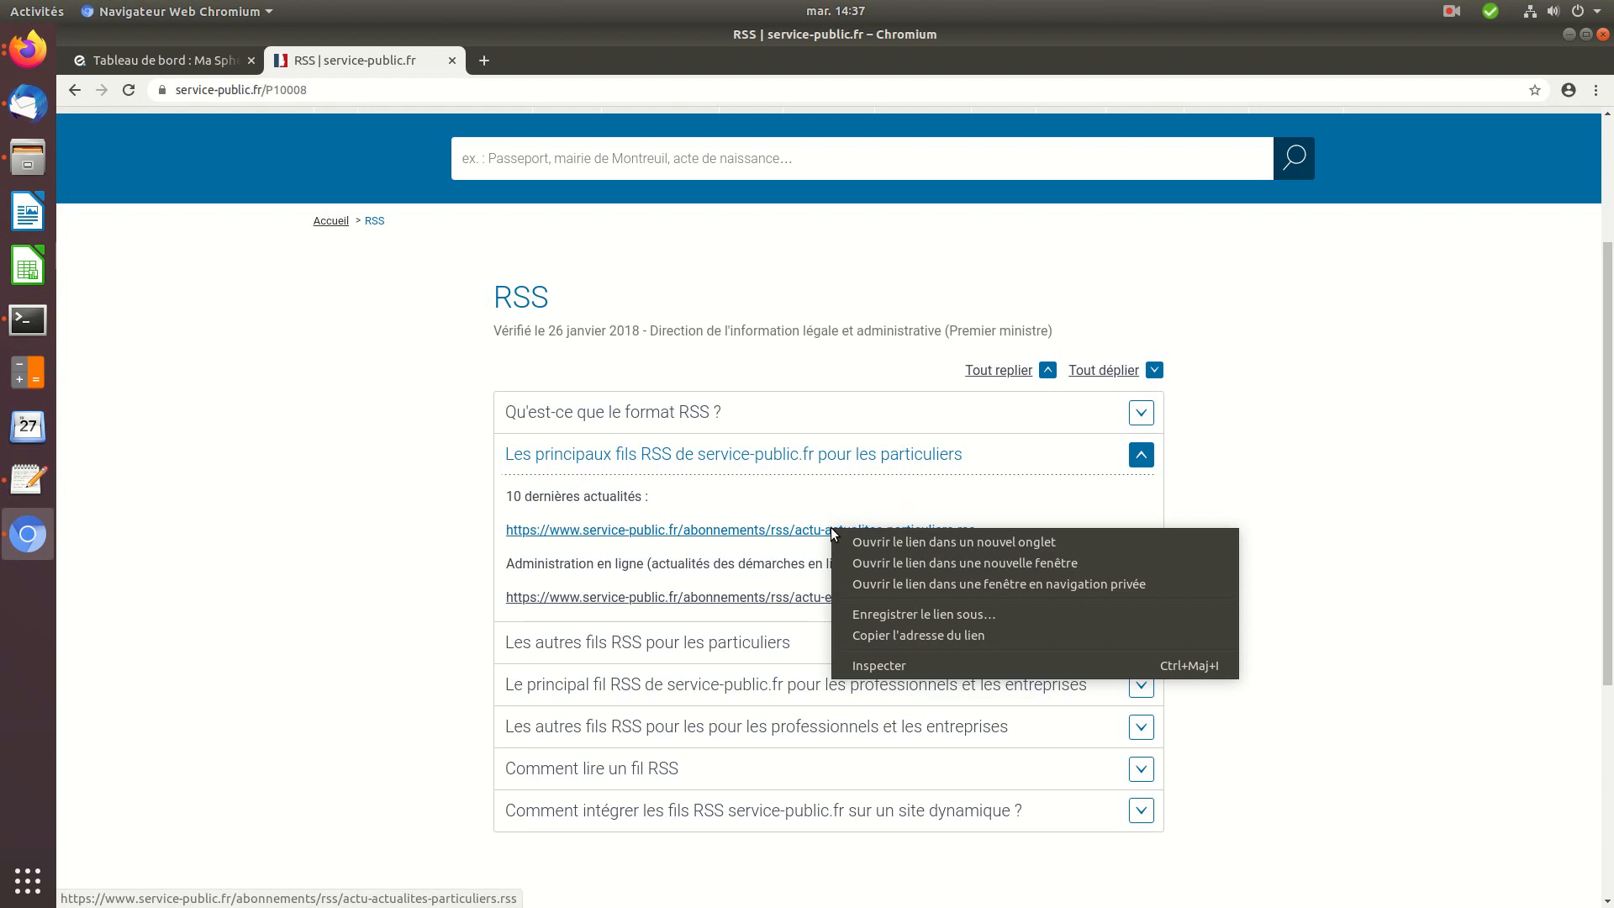
left_click(896, 636)
Back on the dashboard, paste the copied feed address as the Flux RSS widget's URL du flux and open its advanced title settings
left_click(203, 58)
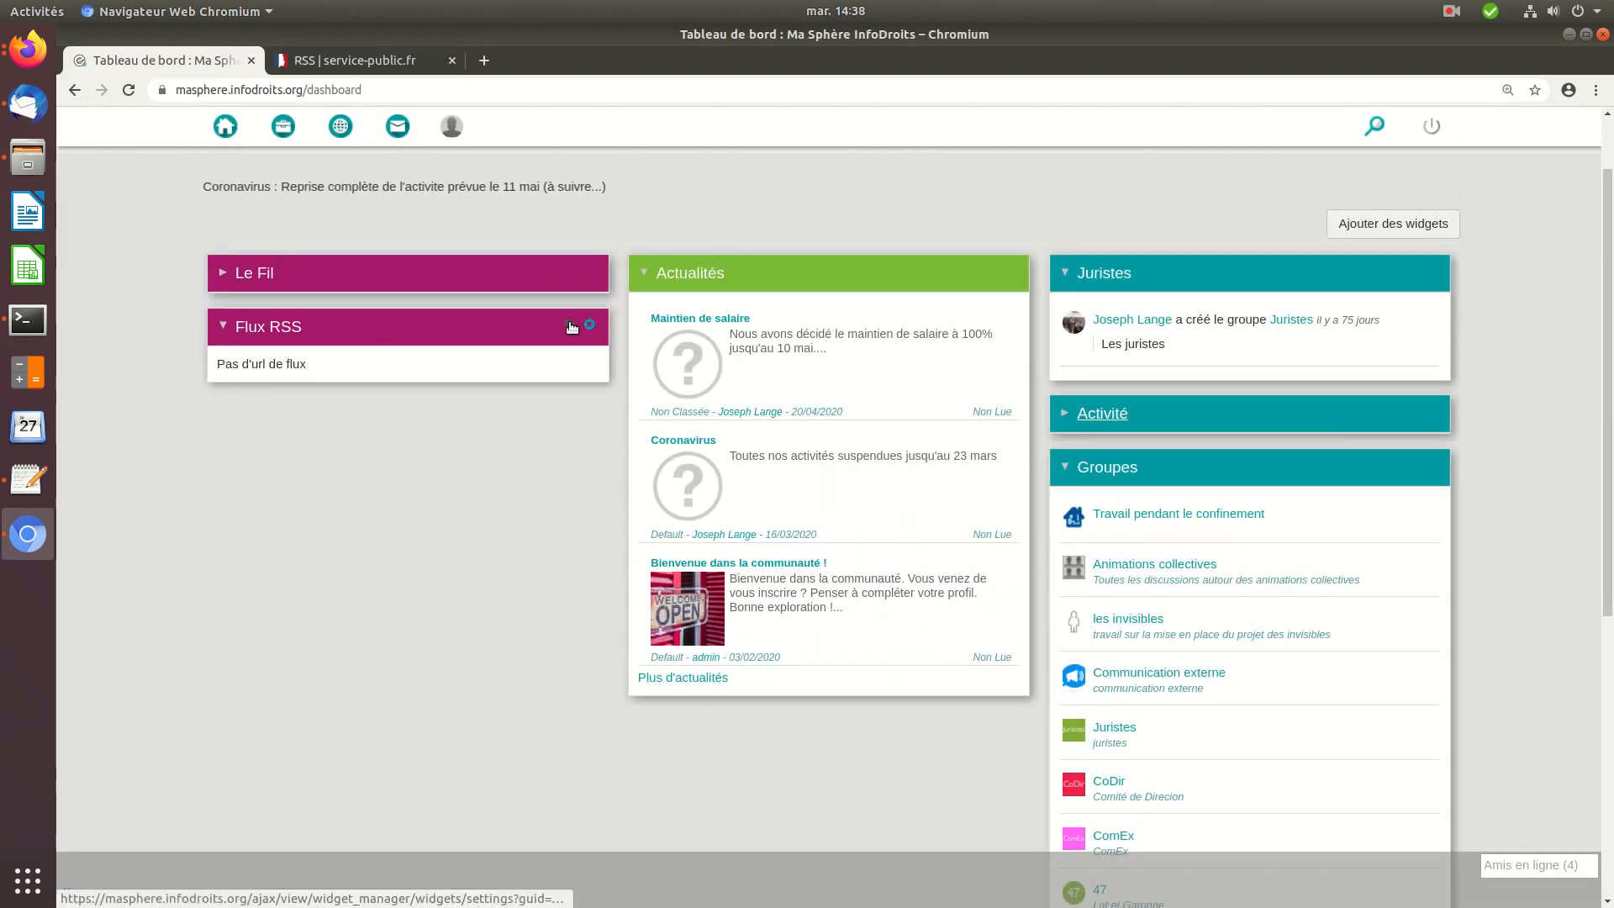
left_click(569, 325)
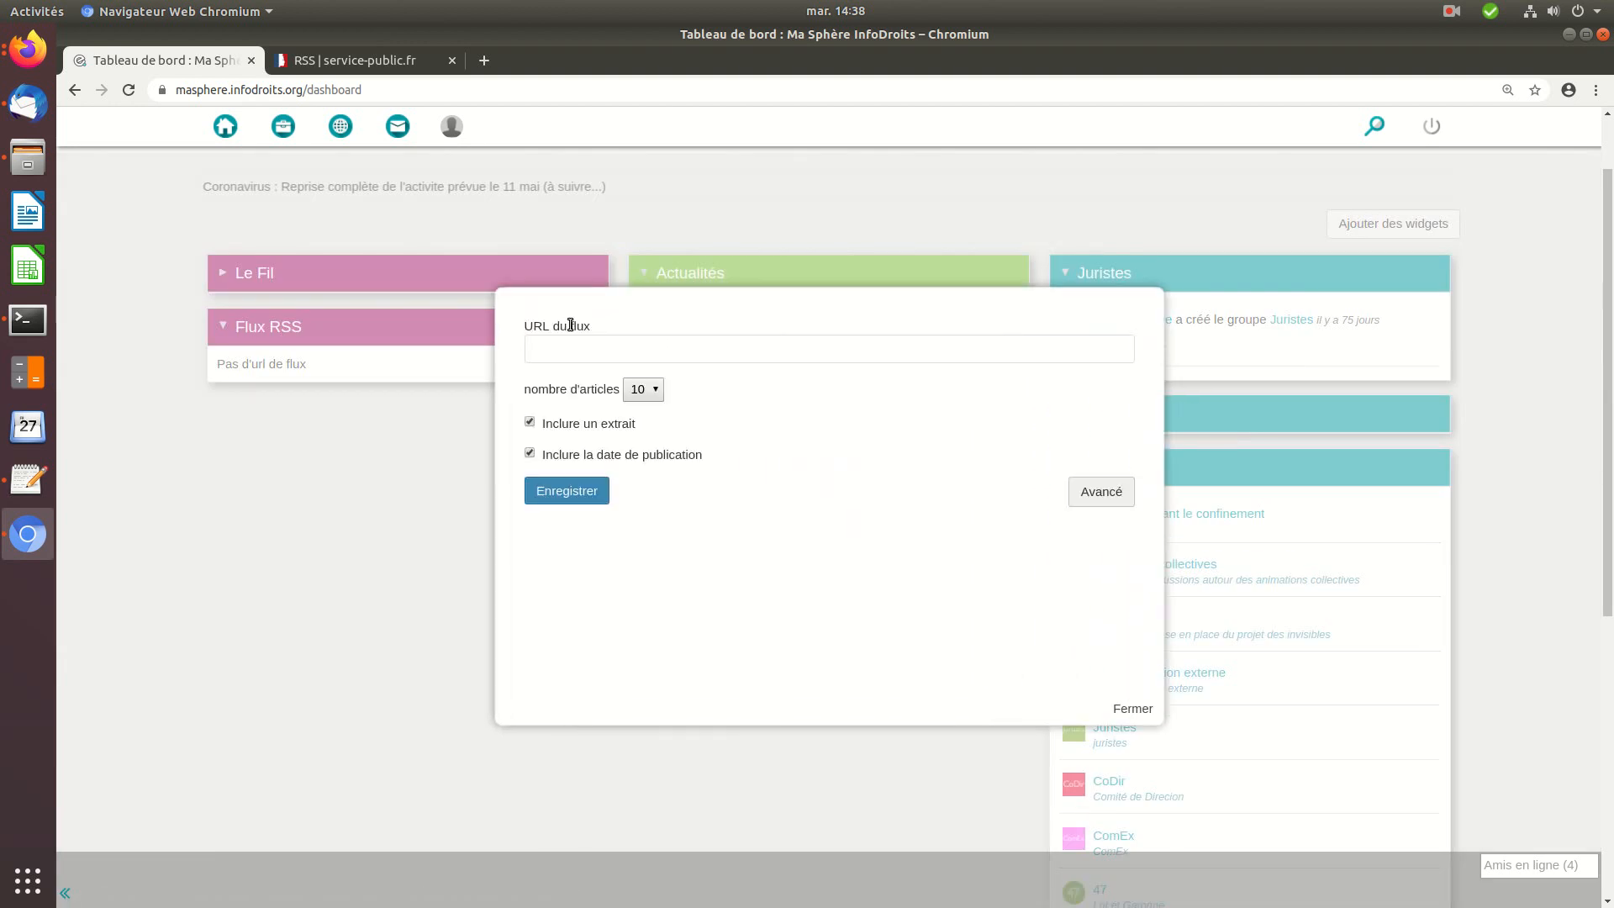
left_click(580, 348)
right_click(579, 348)
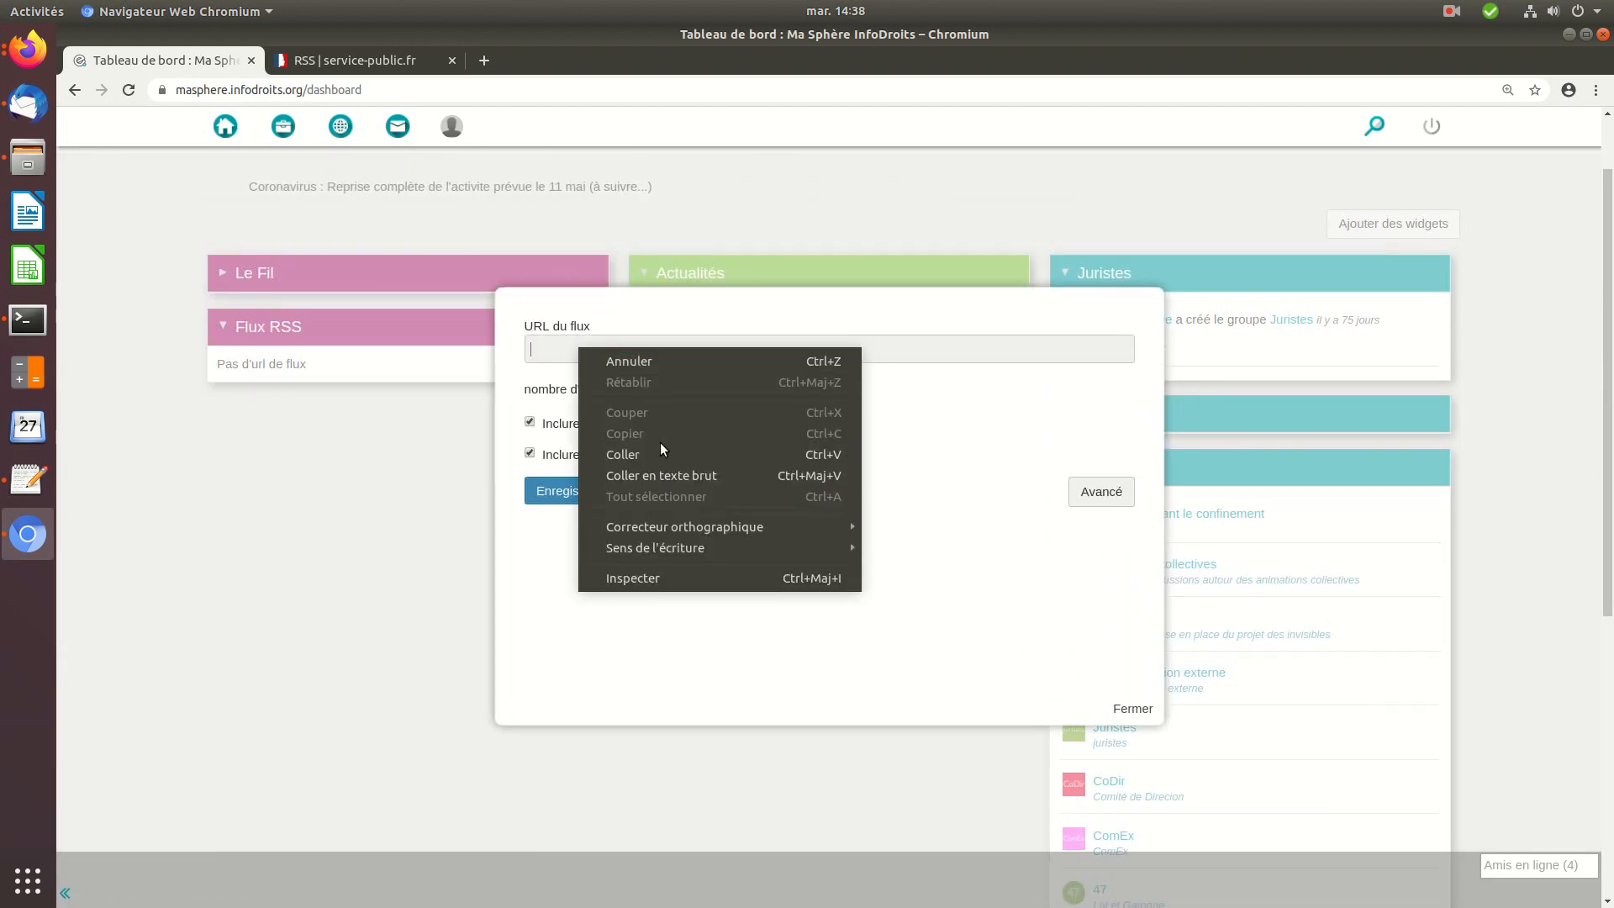
left_click(664, 476)
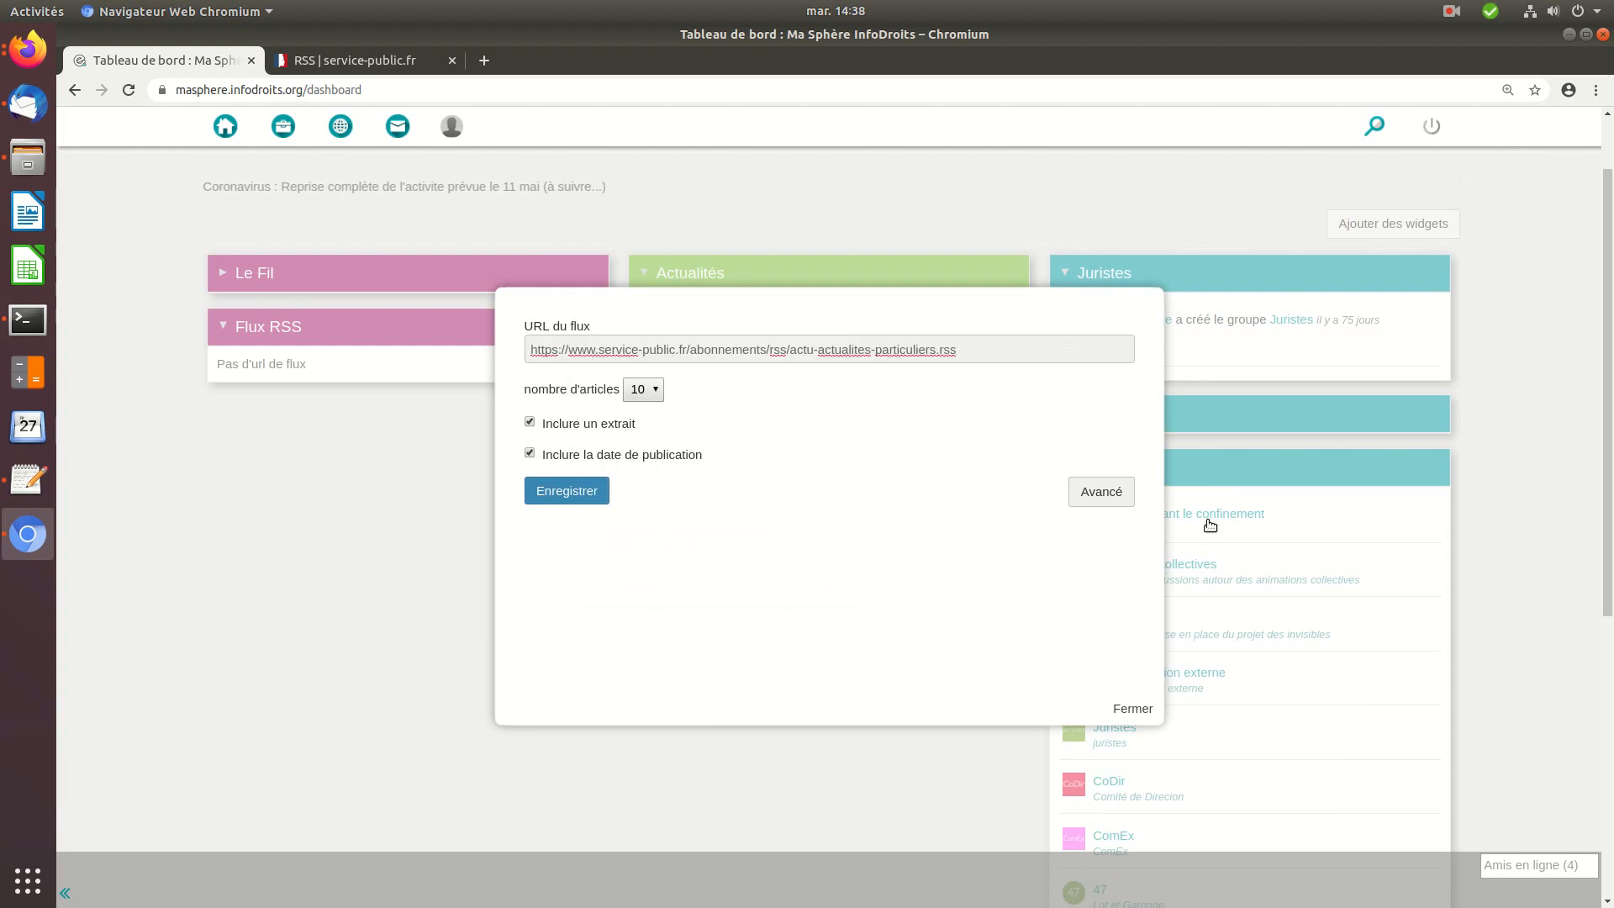
left_click(1093, 489)
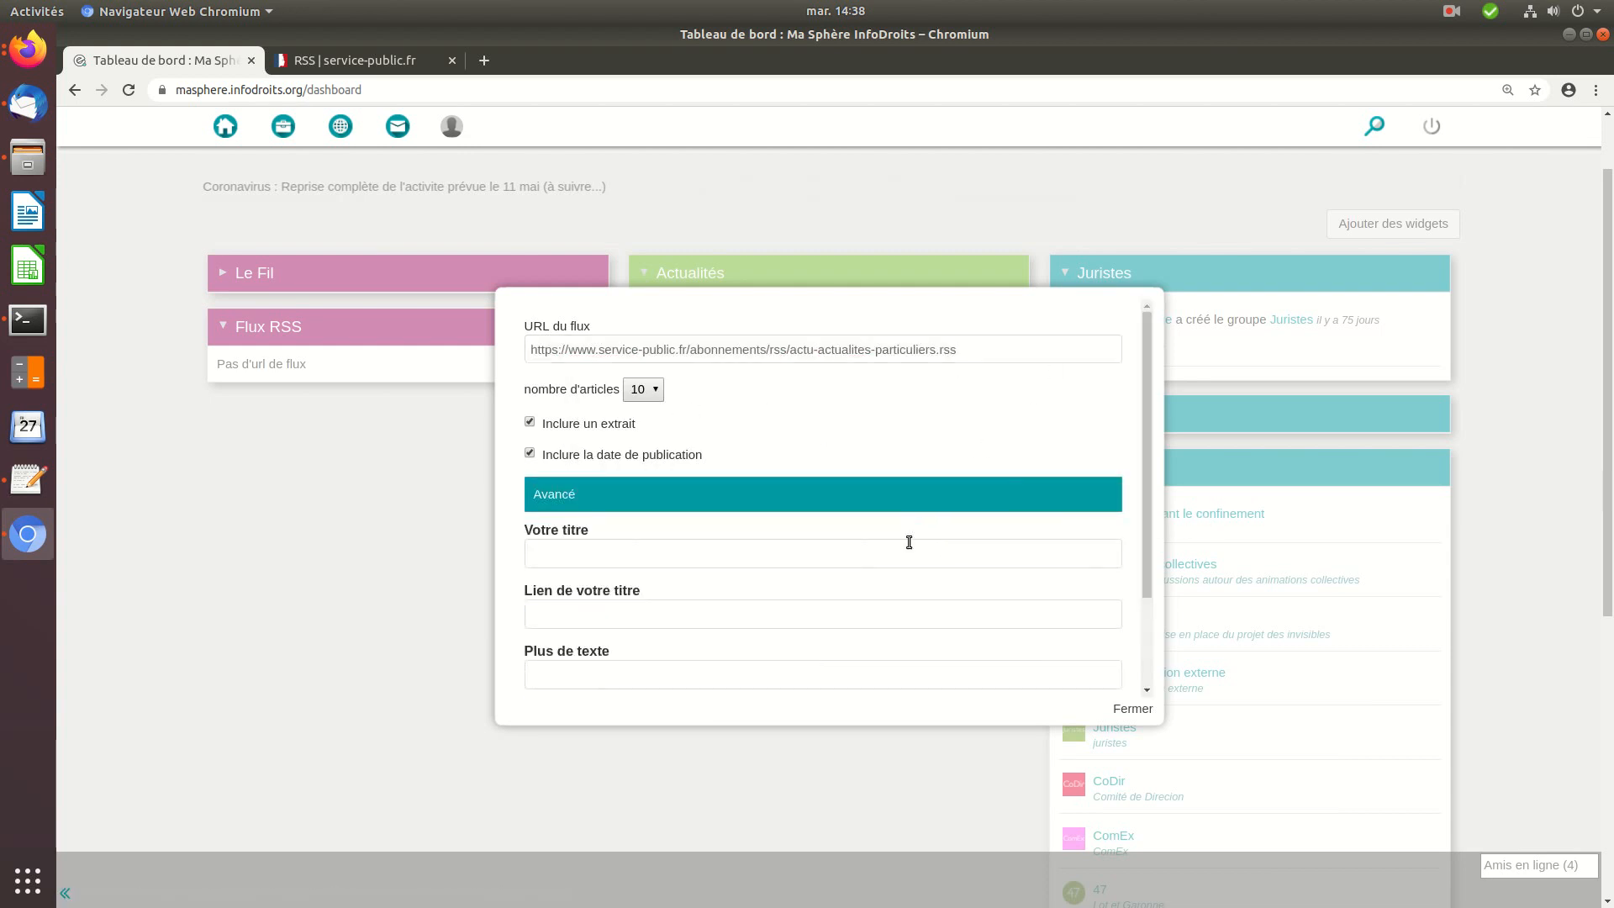
left_click(909, 541)
type("Flux RSS service publci")
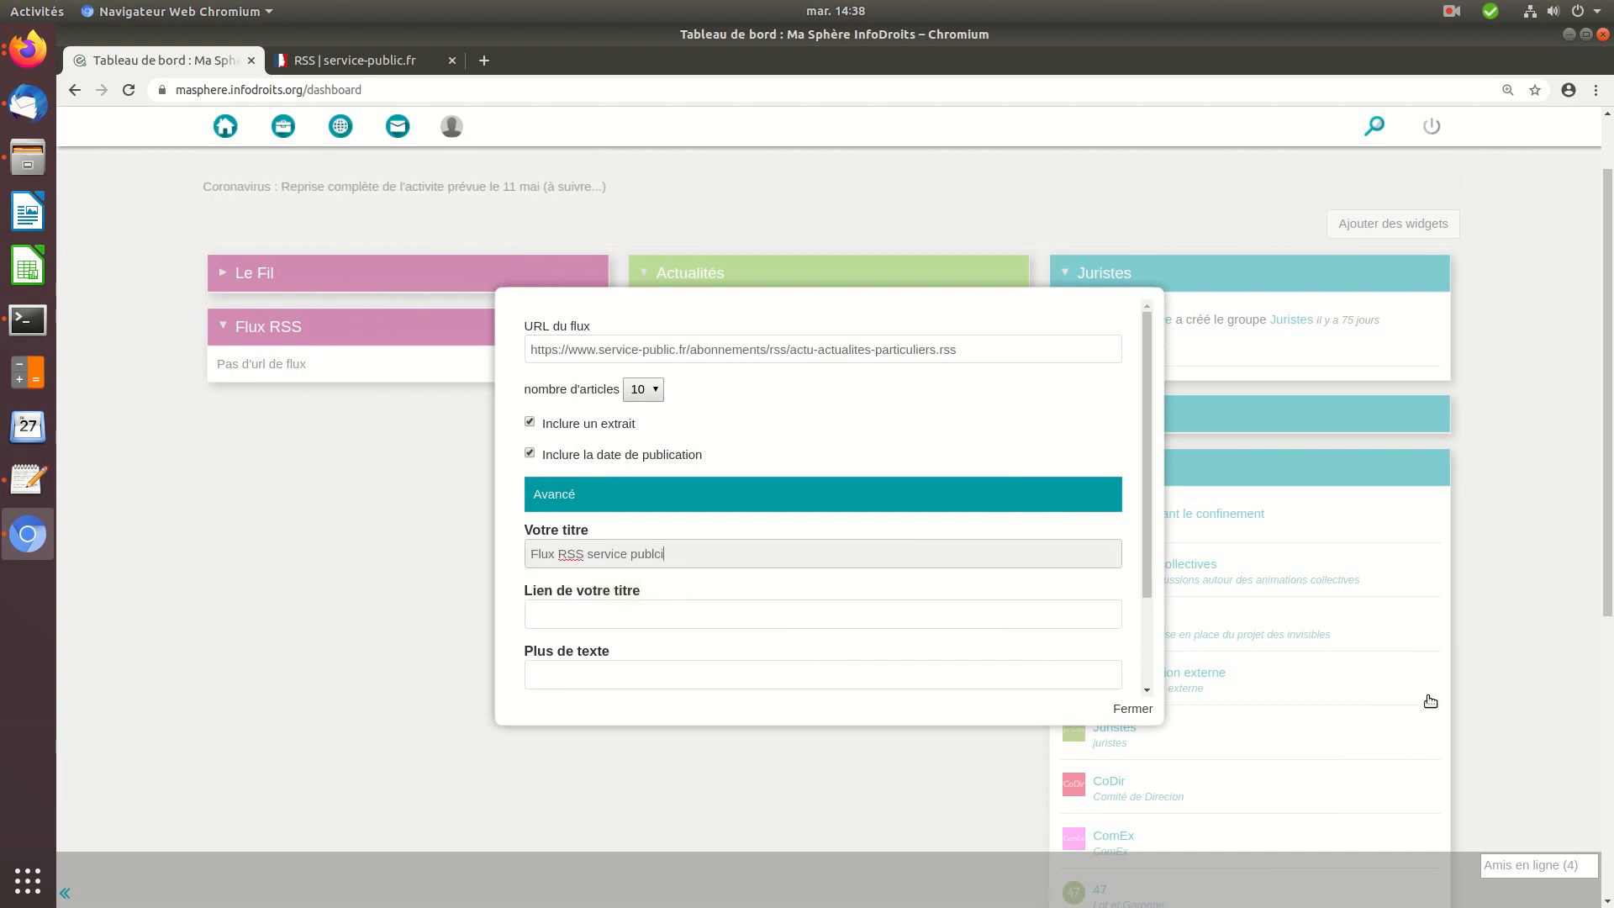
key("Delete")
key("Delete")
key("Delete")
key("Delete")
key("Delete")
key("Delete")
key("Delete")
key("Delete")
key("Delete")
key("Delete")
key("Delete")
key("Delete")
key("Delete")
key("Delete")
key("Delete")
key("Delete")
key("Delete")
key("Delete")
key("Delete")
key("Delete")
Give the Flux RSS widget the custom title "Service Public" and save its settings
type("Ser")
scroll(1046, 566, "down", 3)
left_click(532, 672)
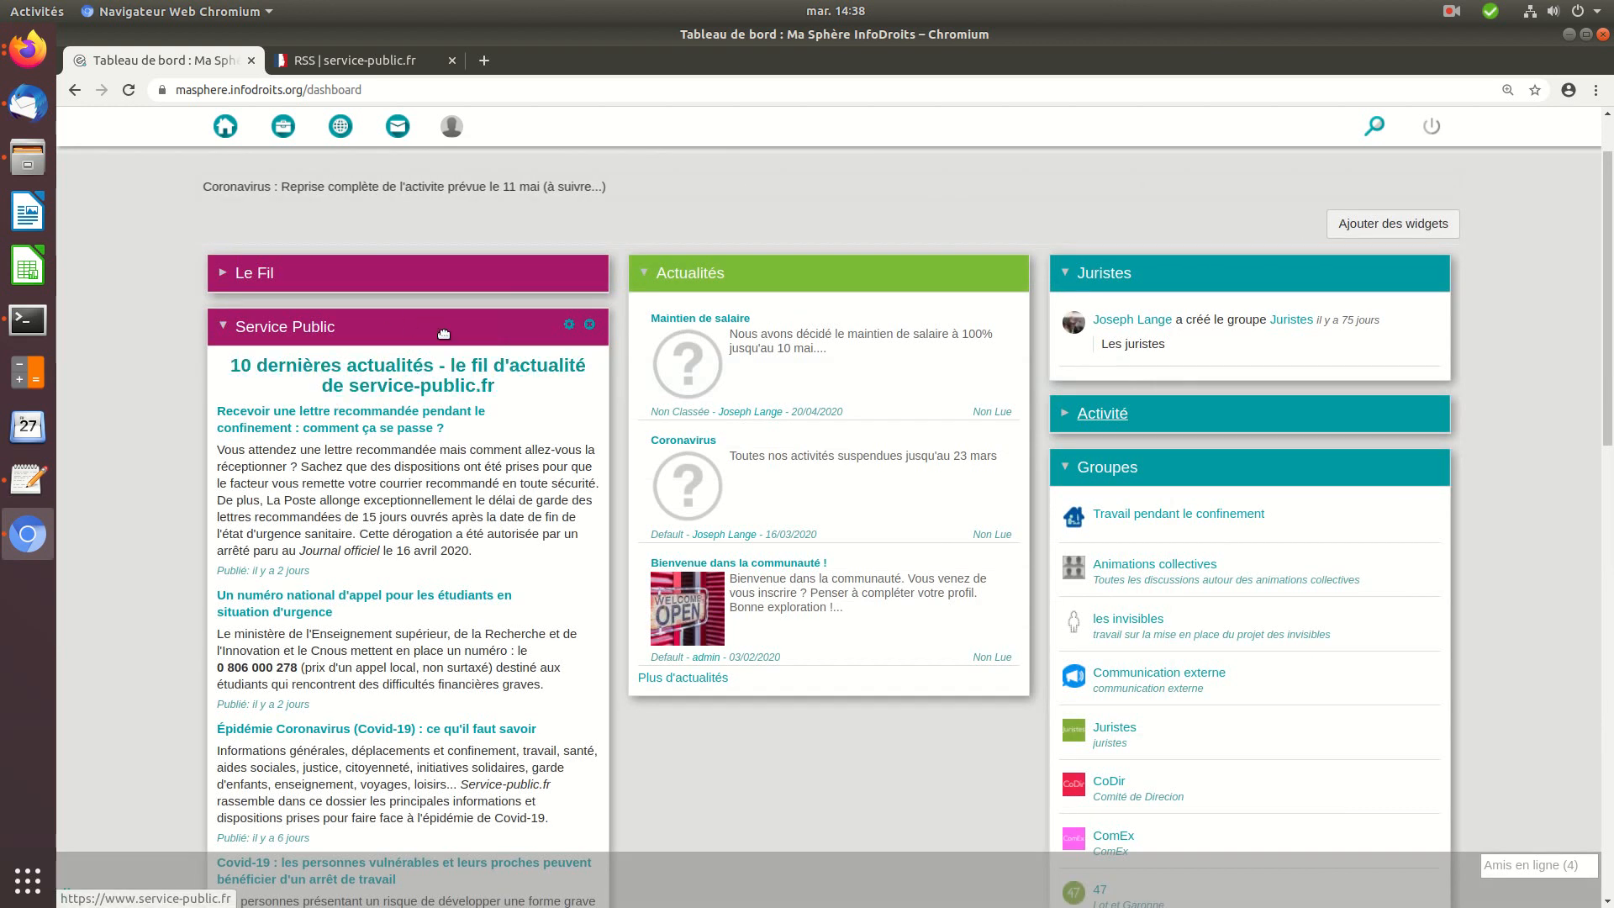
Close the service-public.fr RSS page and collapse the Service Public widget on the dashboard
scroll(328, 391, "down", 5)
scroll(343, 420, "up", 1)
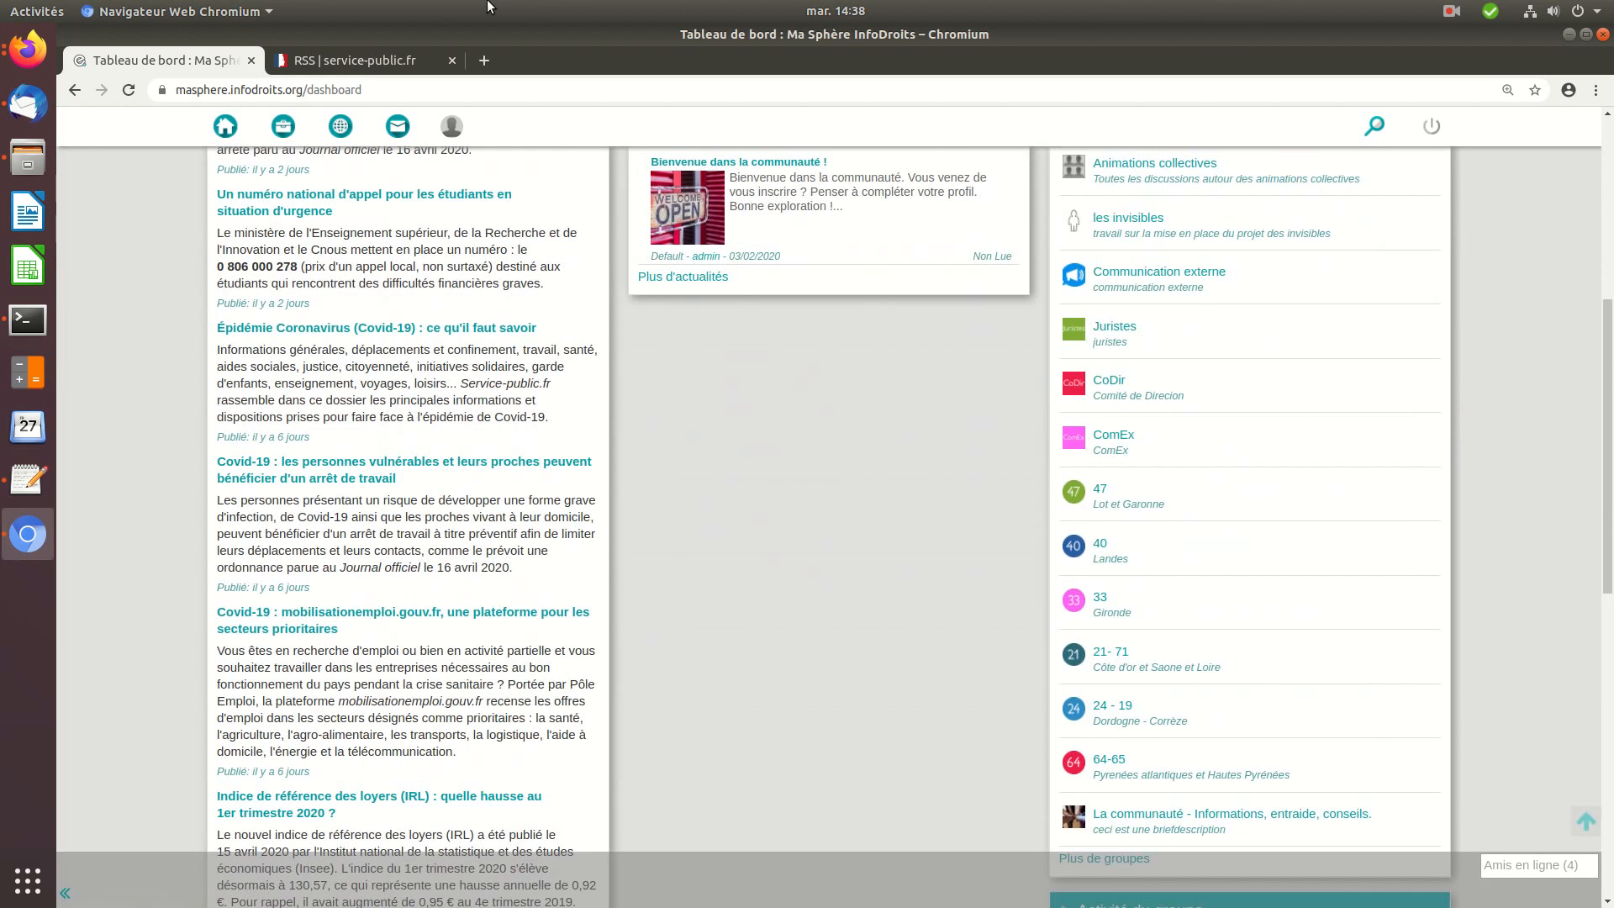
scroll(691, 166, "up", 5)
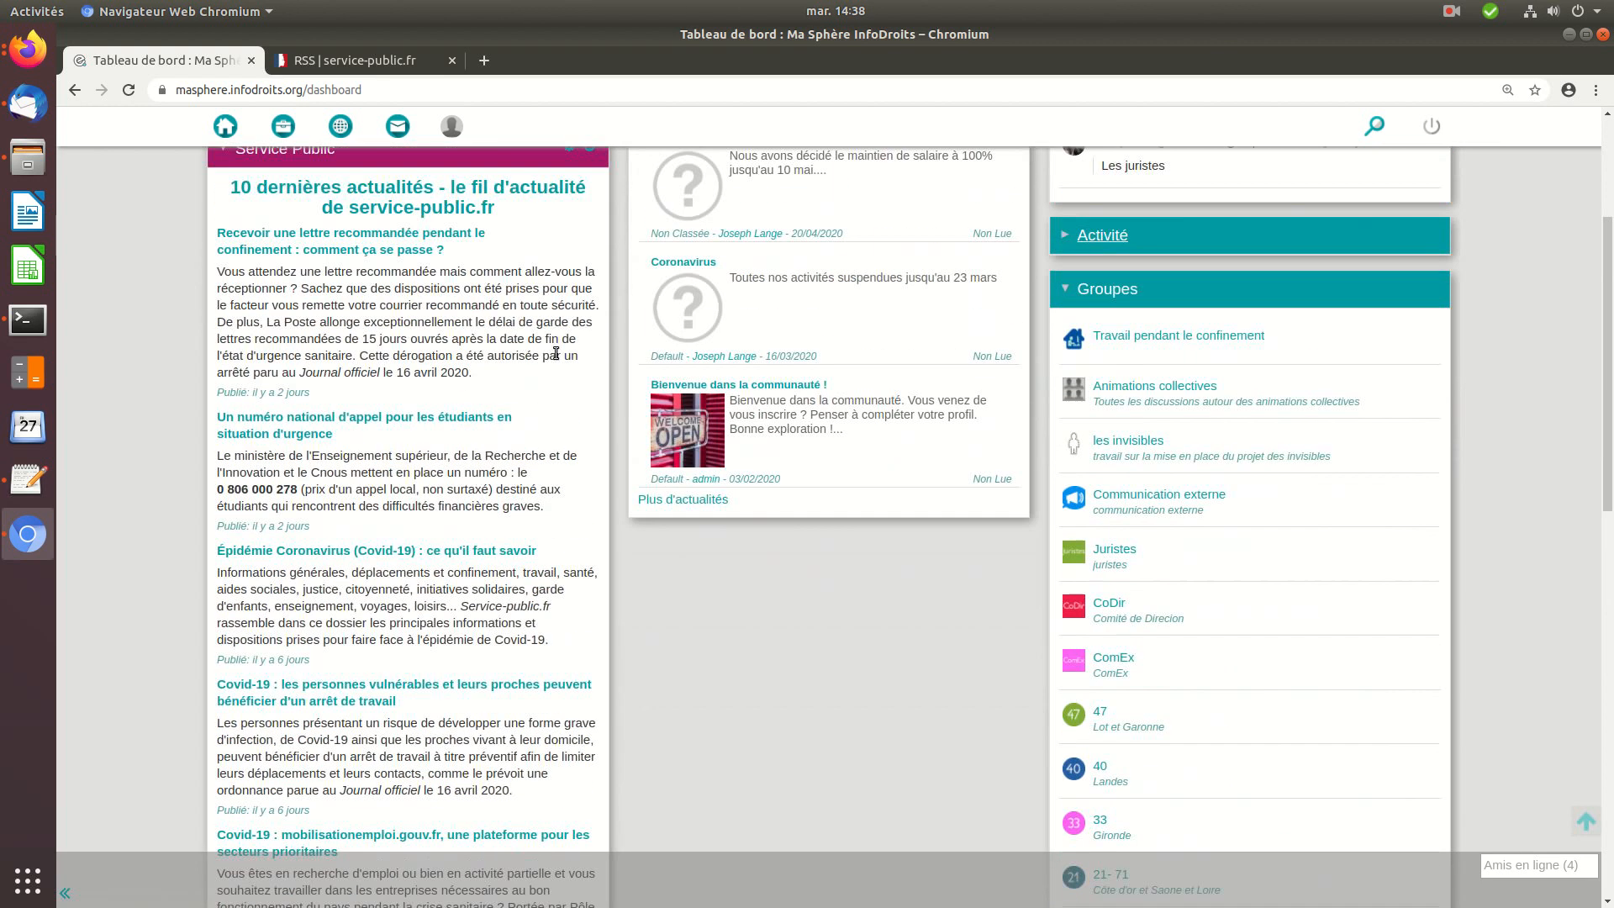
left_click(366, 56)
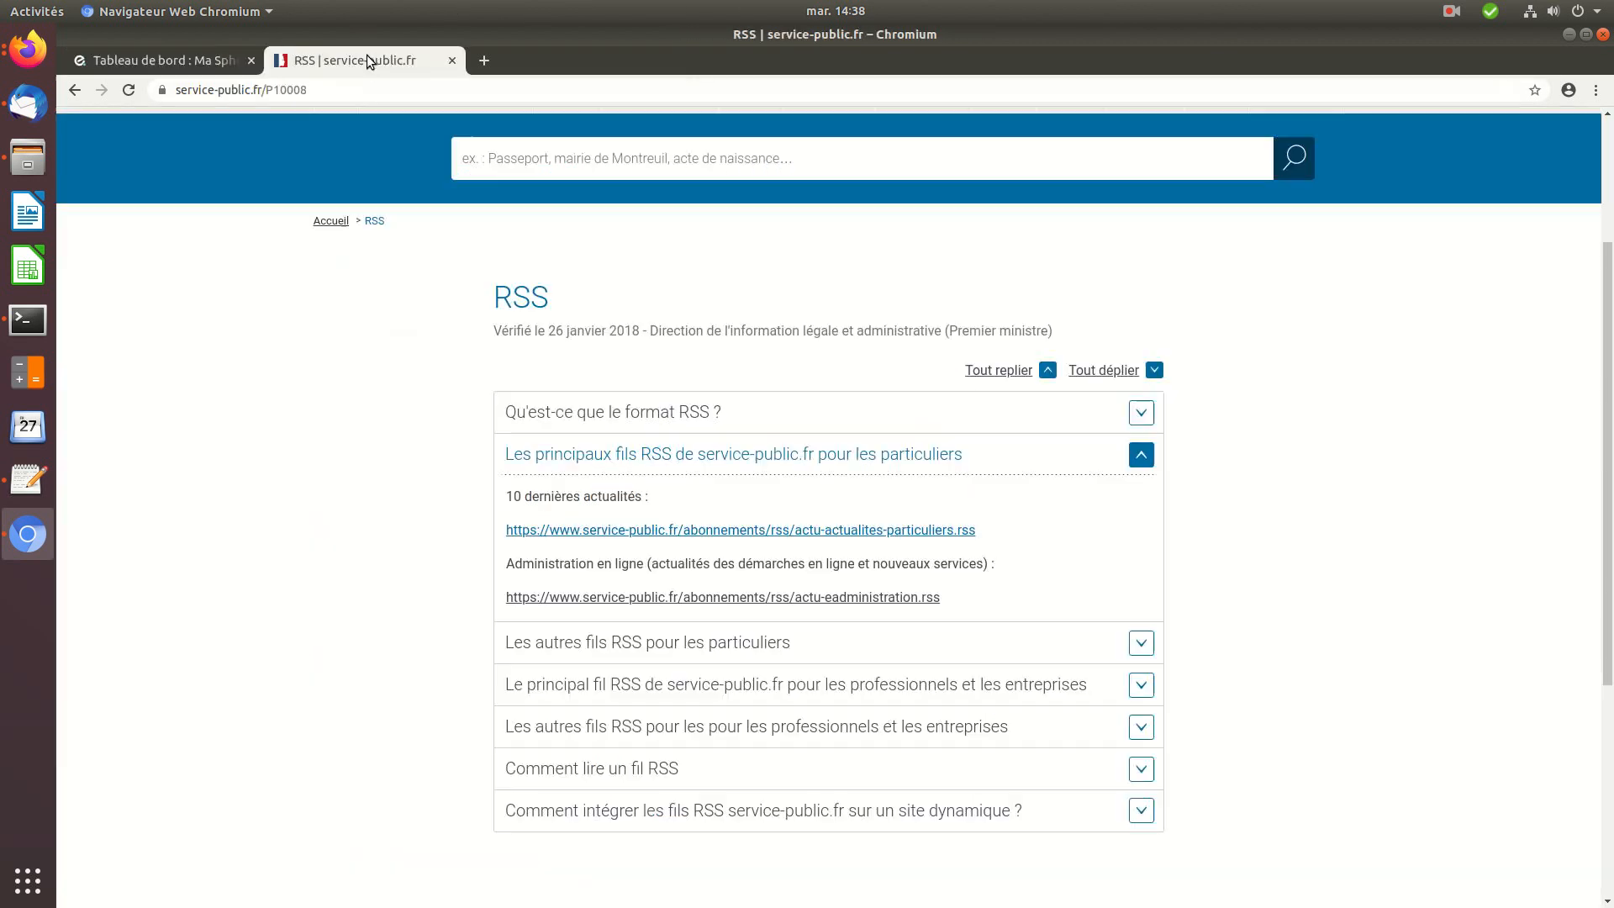
left_click(451, 62)
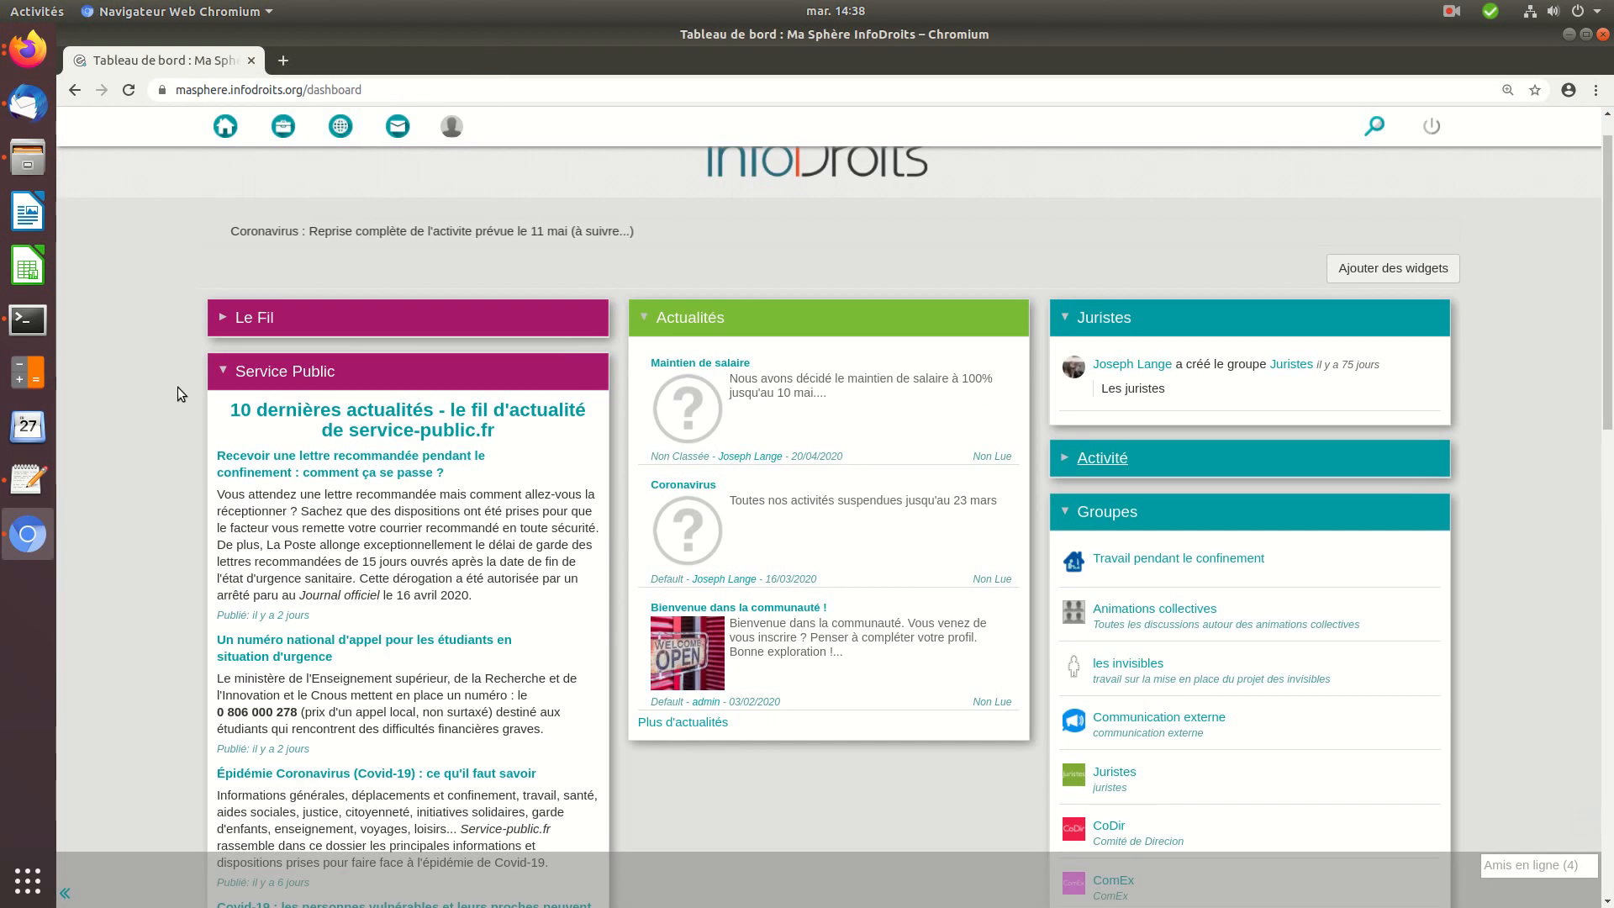
left_click(244, 370)
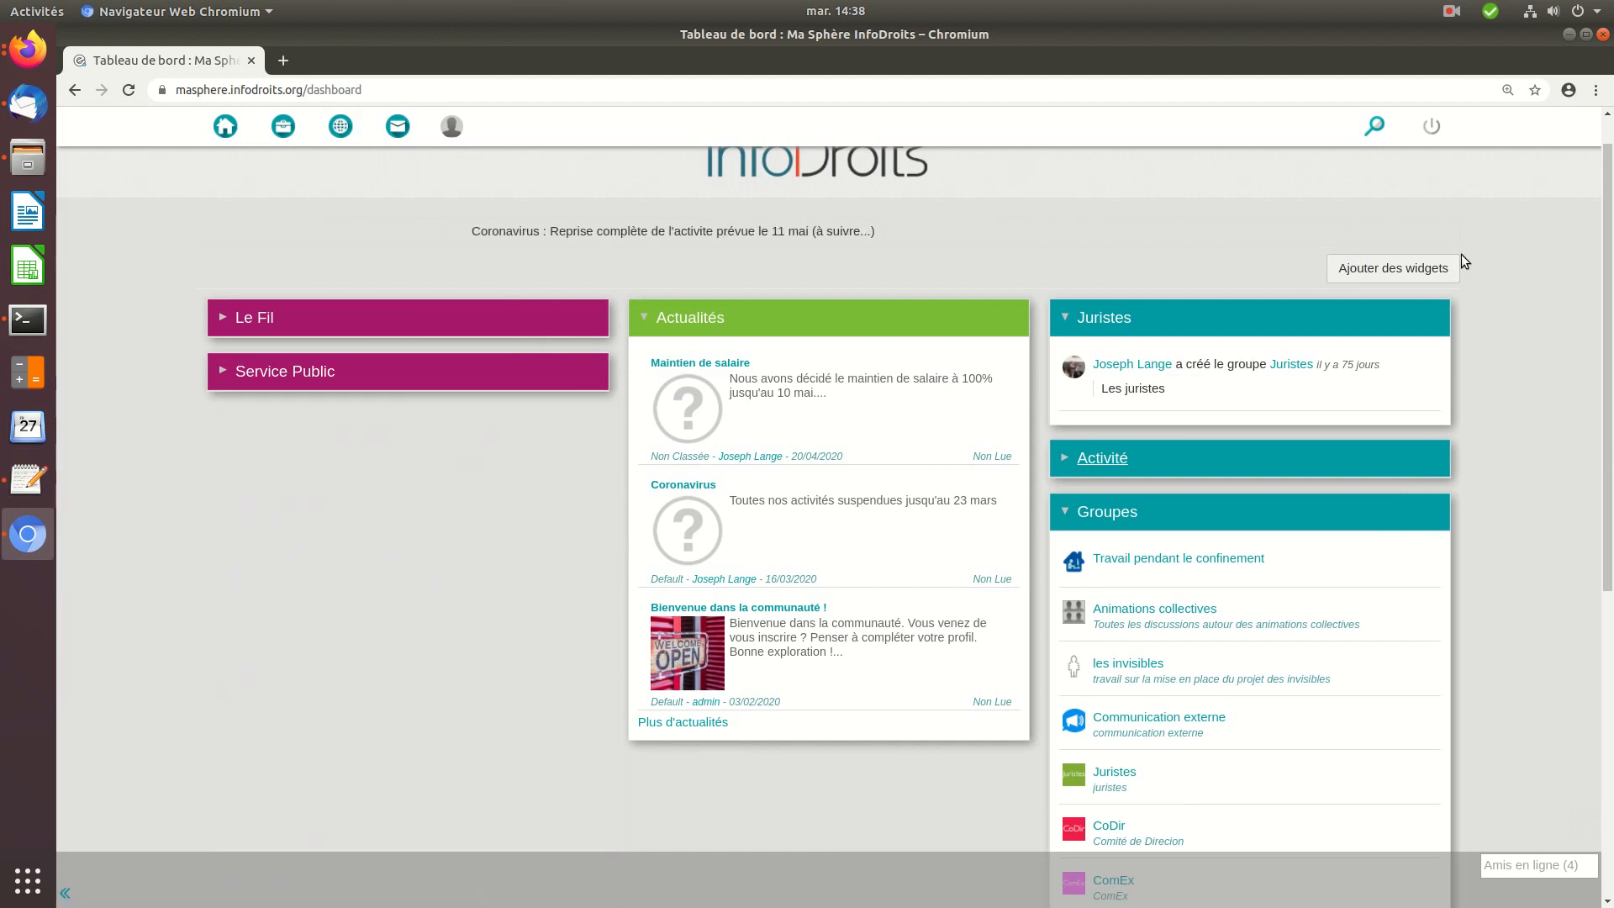
Add the MediaWiki widget to the dashboard and close the widget list
left_click(1400, 266)
scroll(785, 533, "down", 1)
scroll(789, 545, "down", 2)
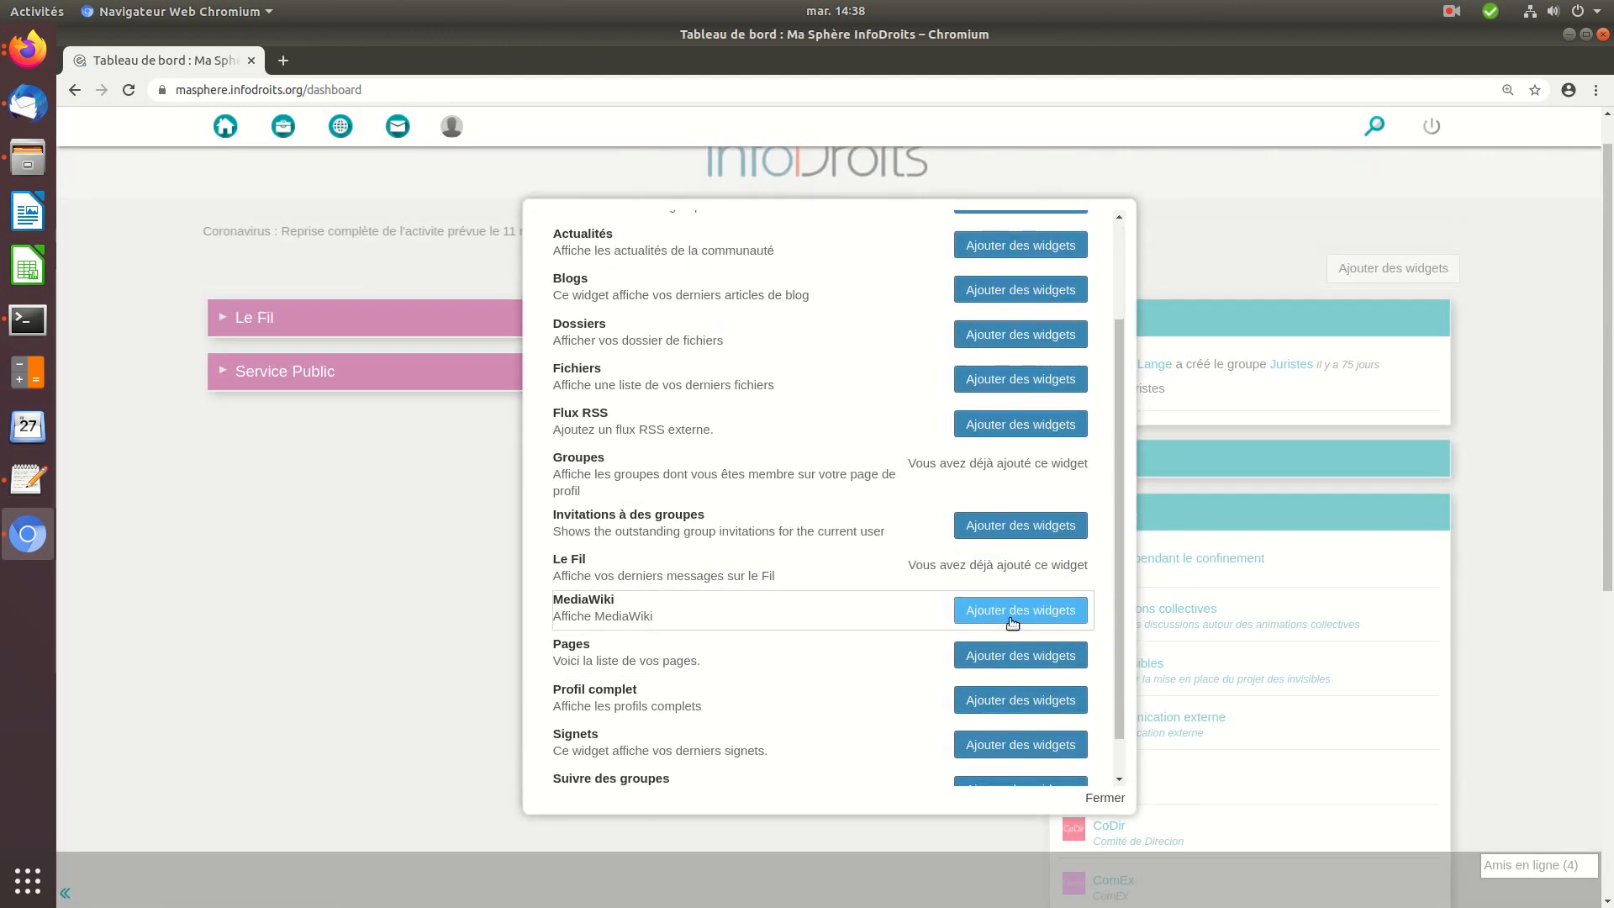
left_click(1011, 615)
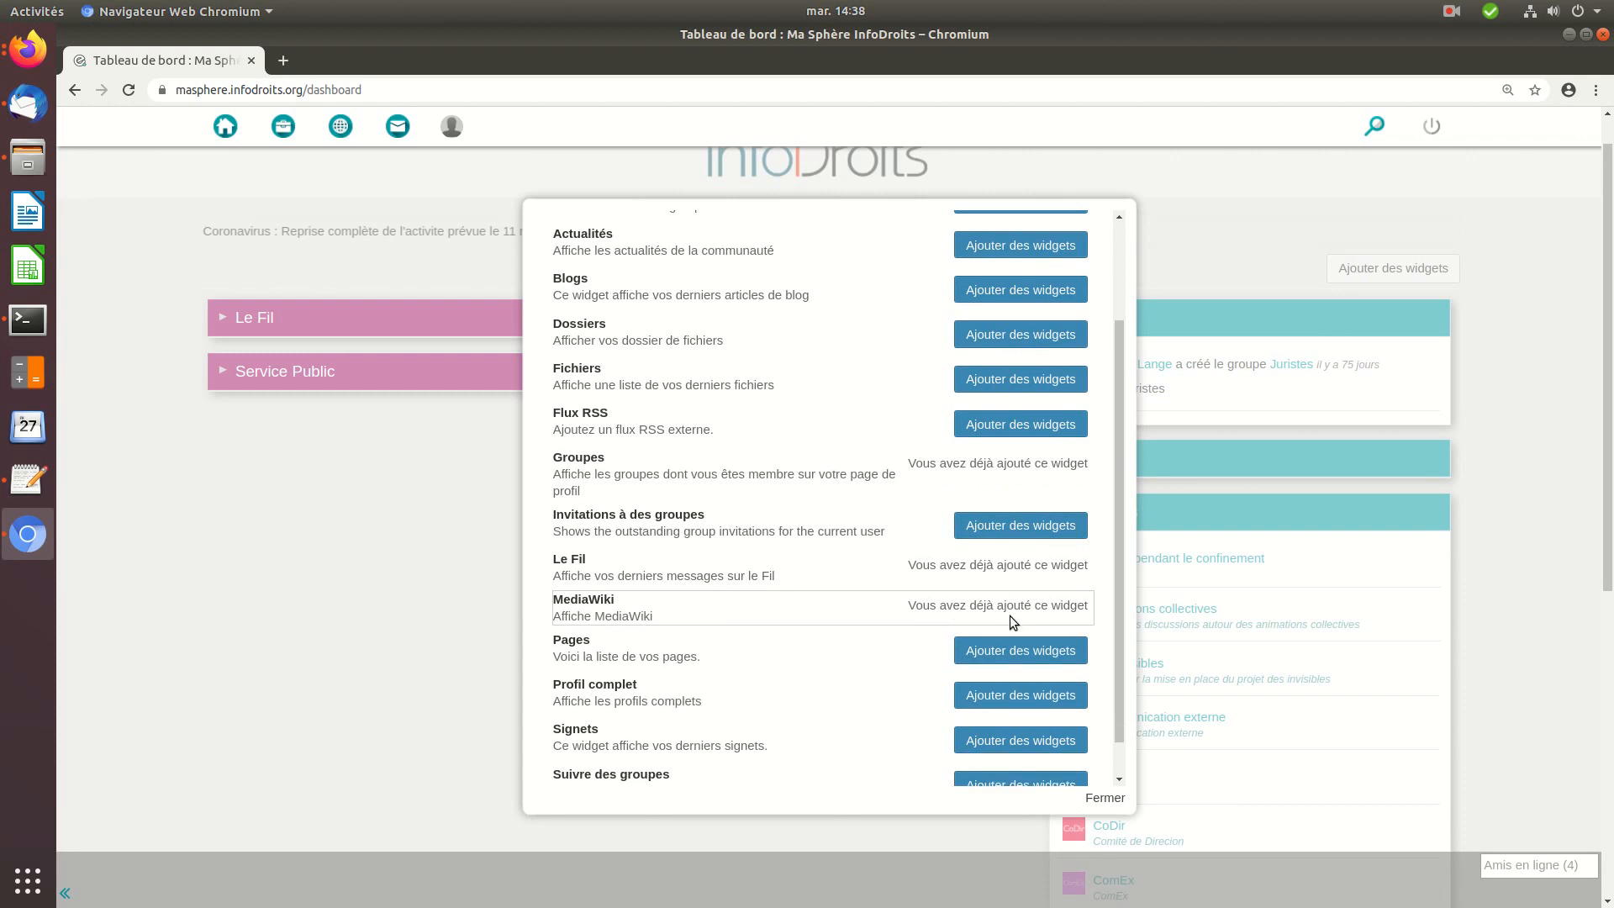
left_click(1380, 328)
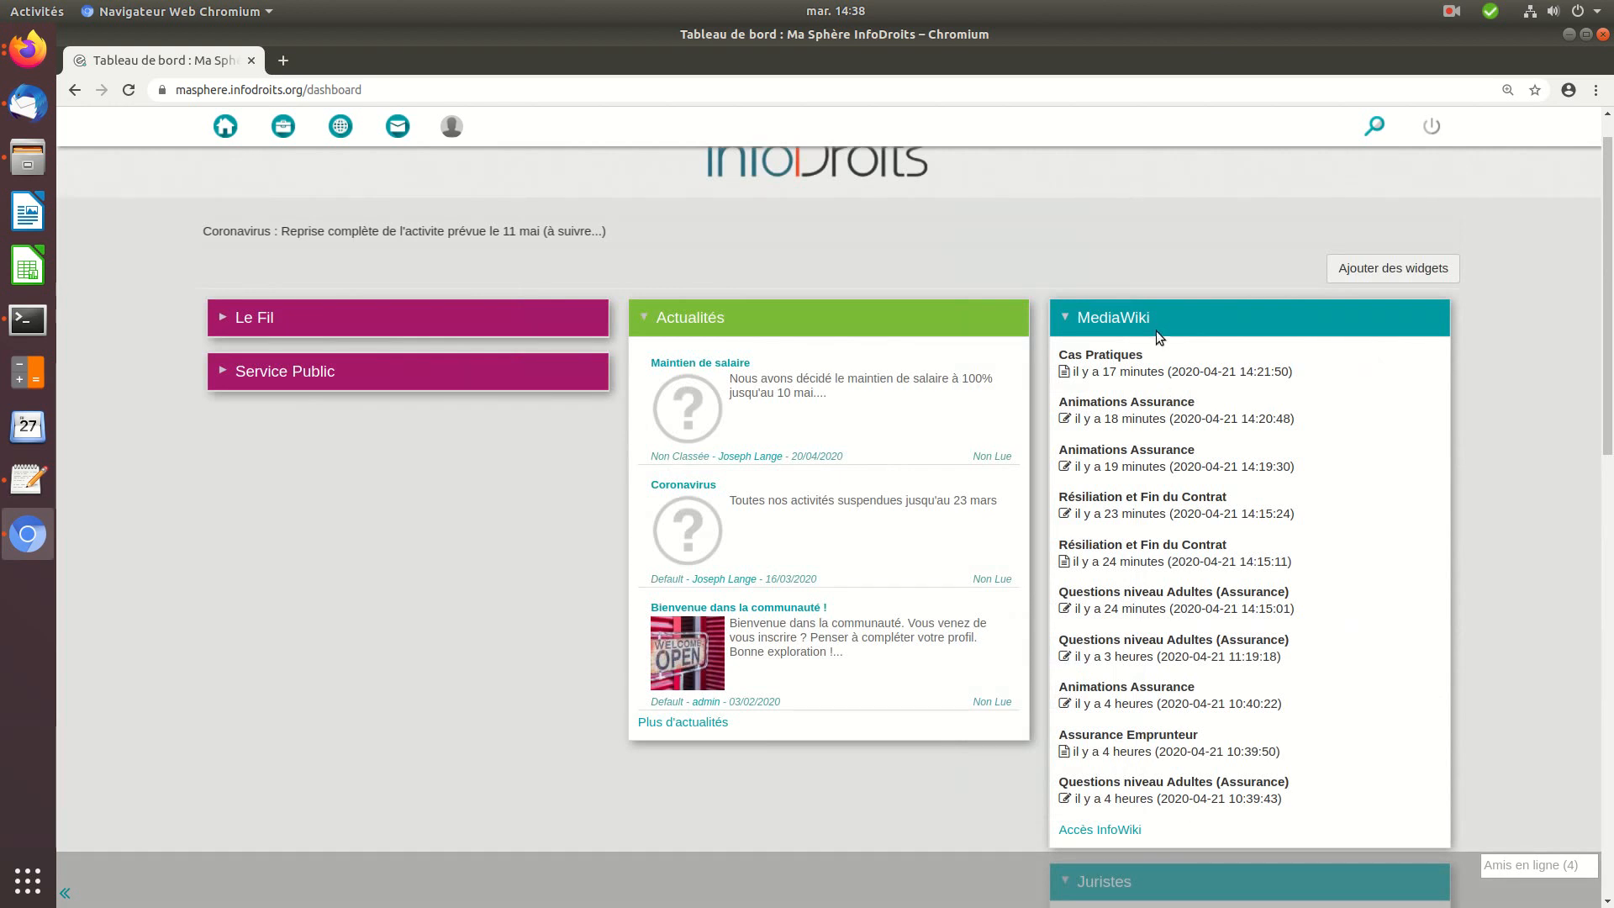
Give the MediaWiki widget the custom title "InfoWiki" in its advanced settings and save
left_click(1407, 316)
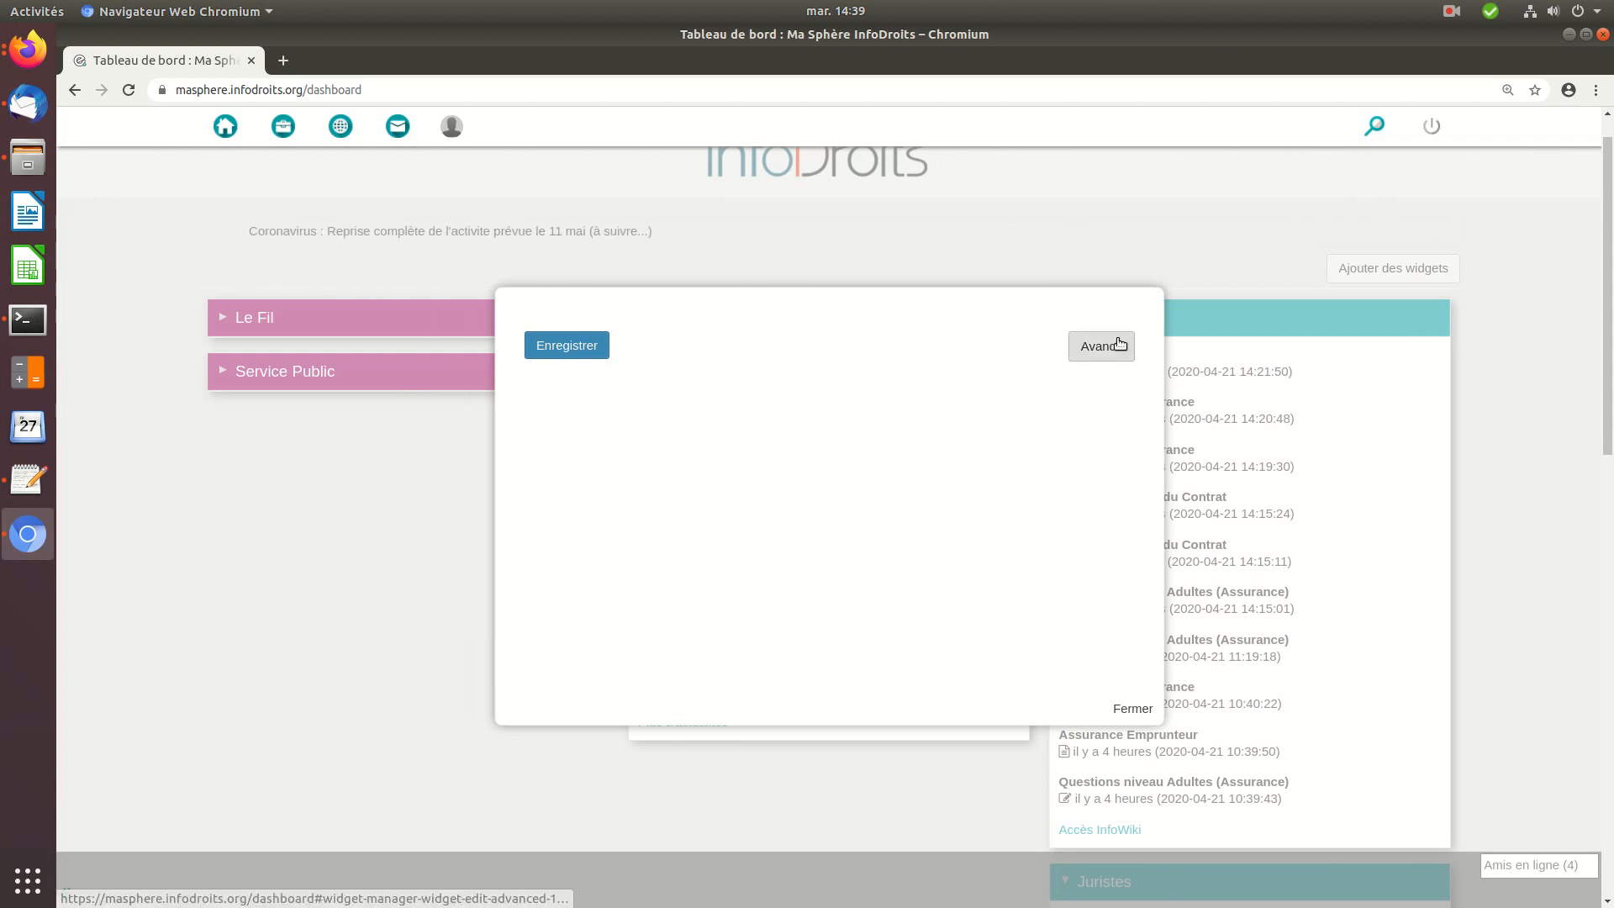
left_click(1101, 346)
left_click(803, 412)
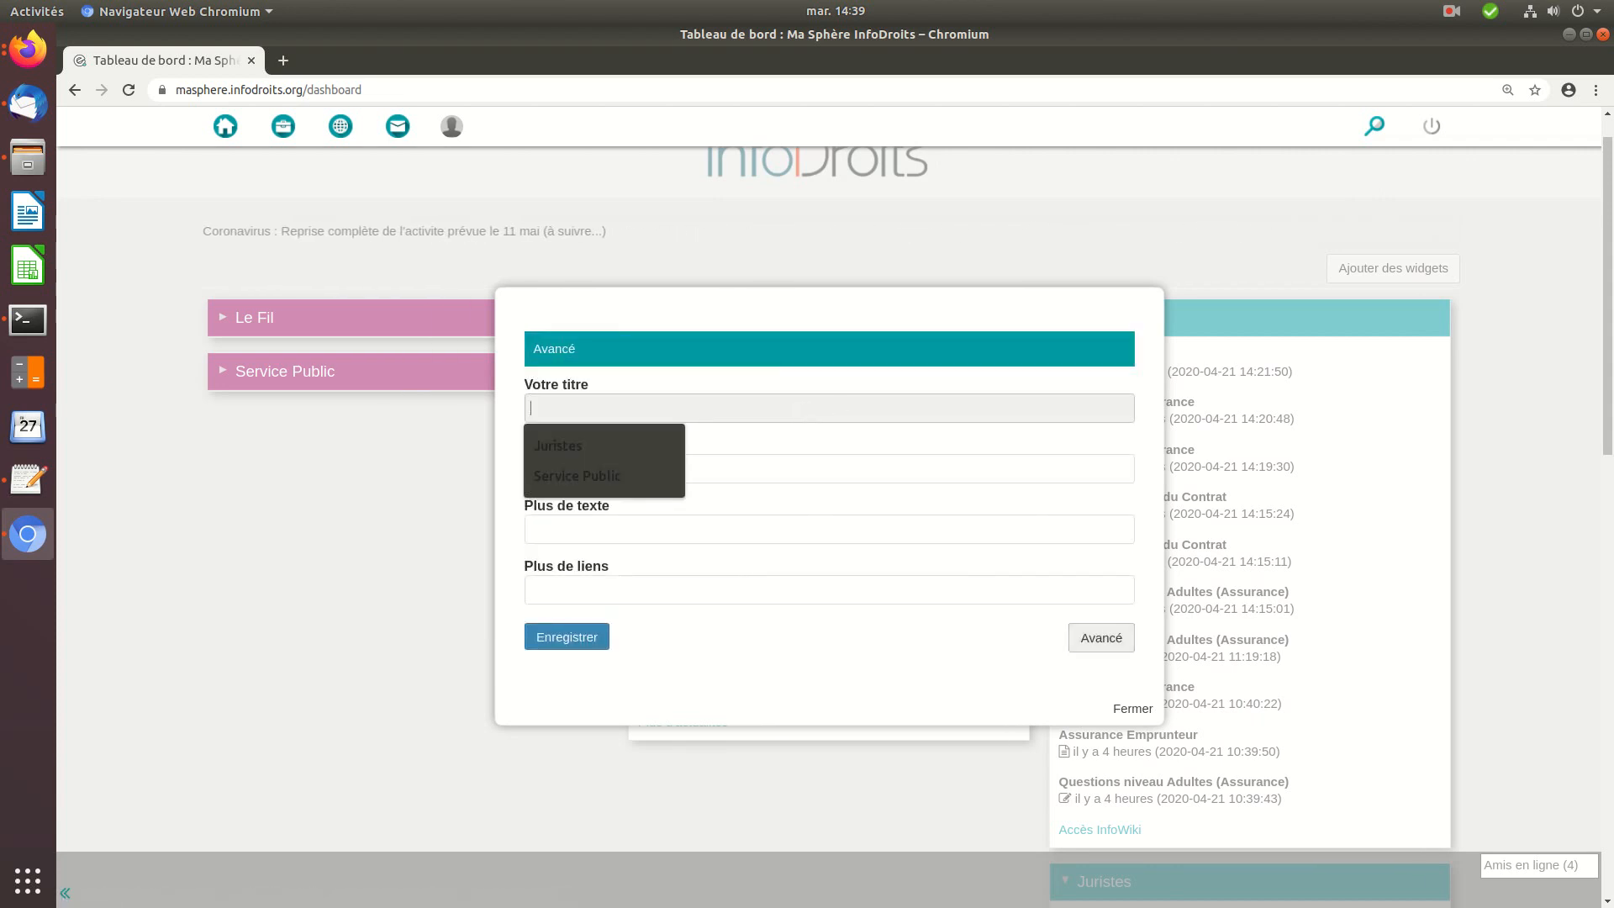
type("InfoWiki")
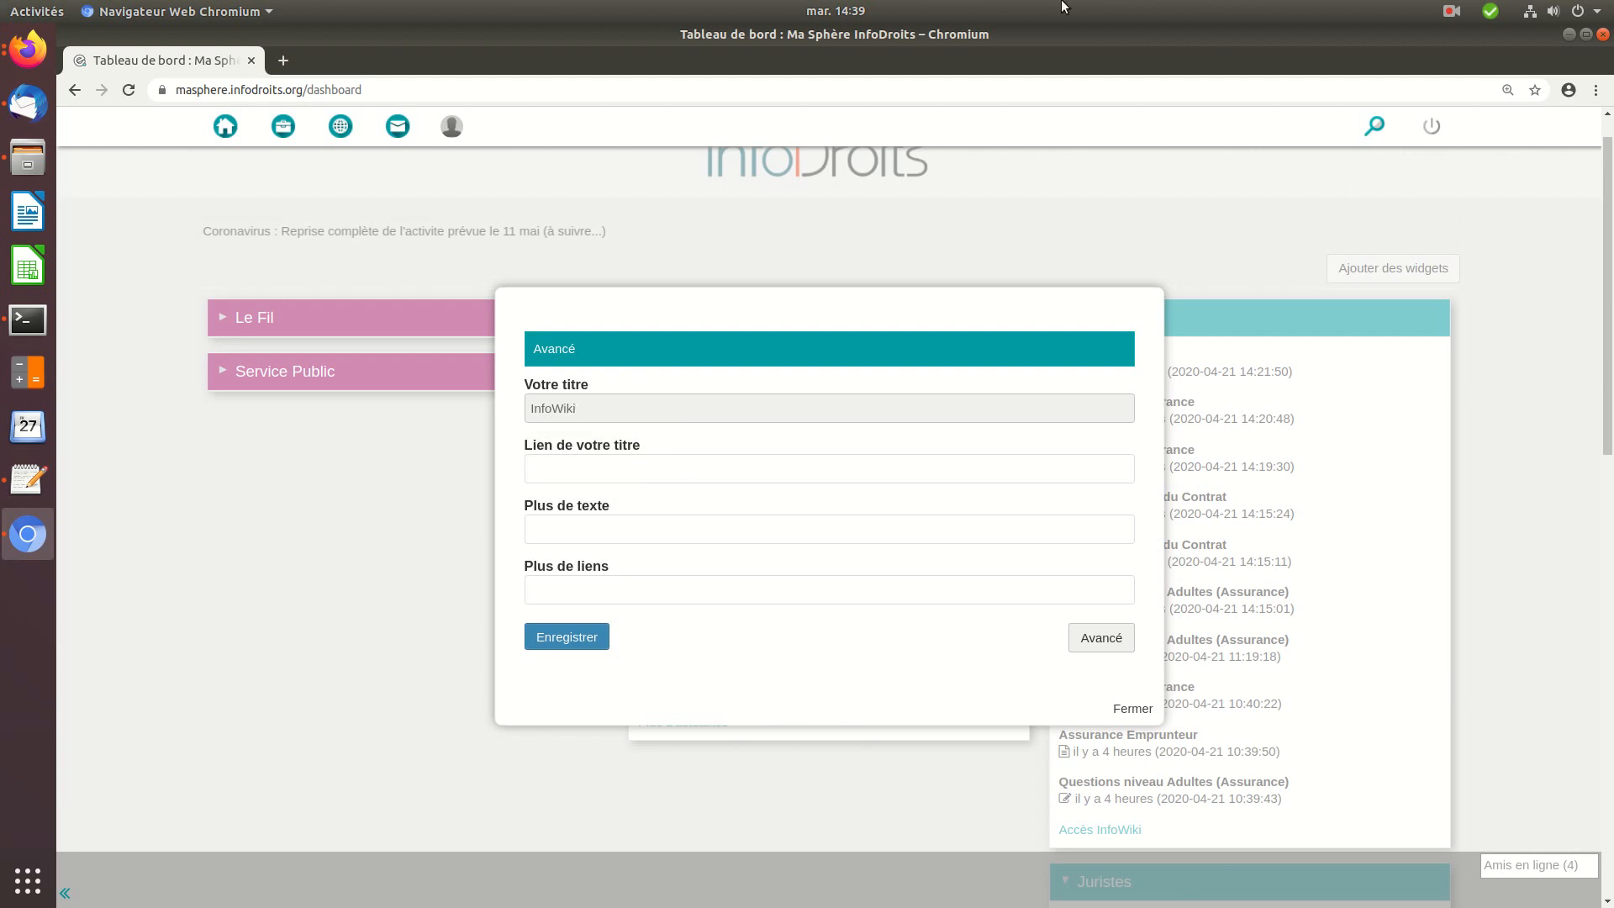
left_click(555, 640)
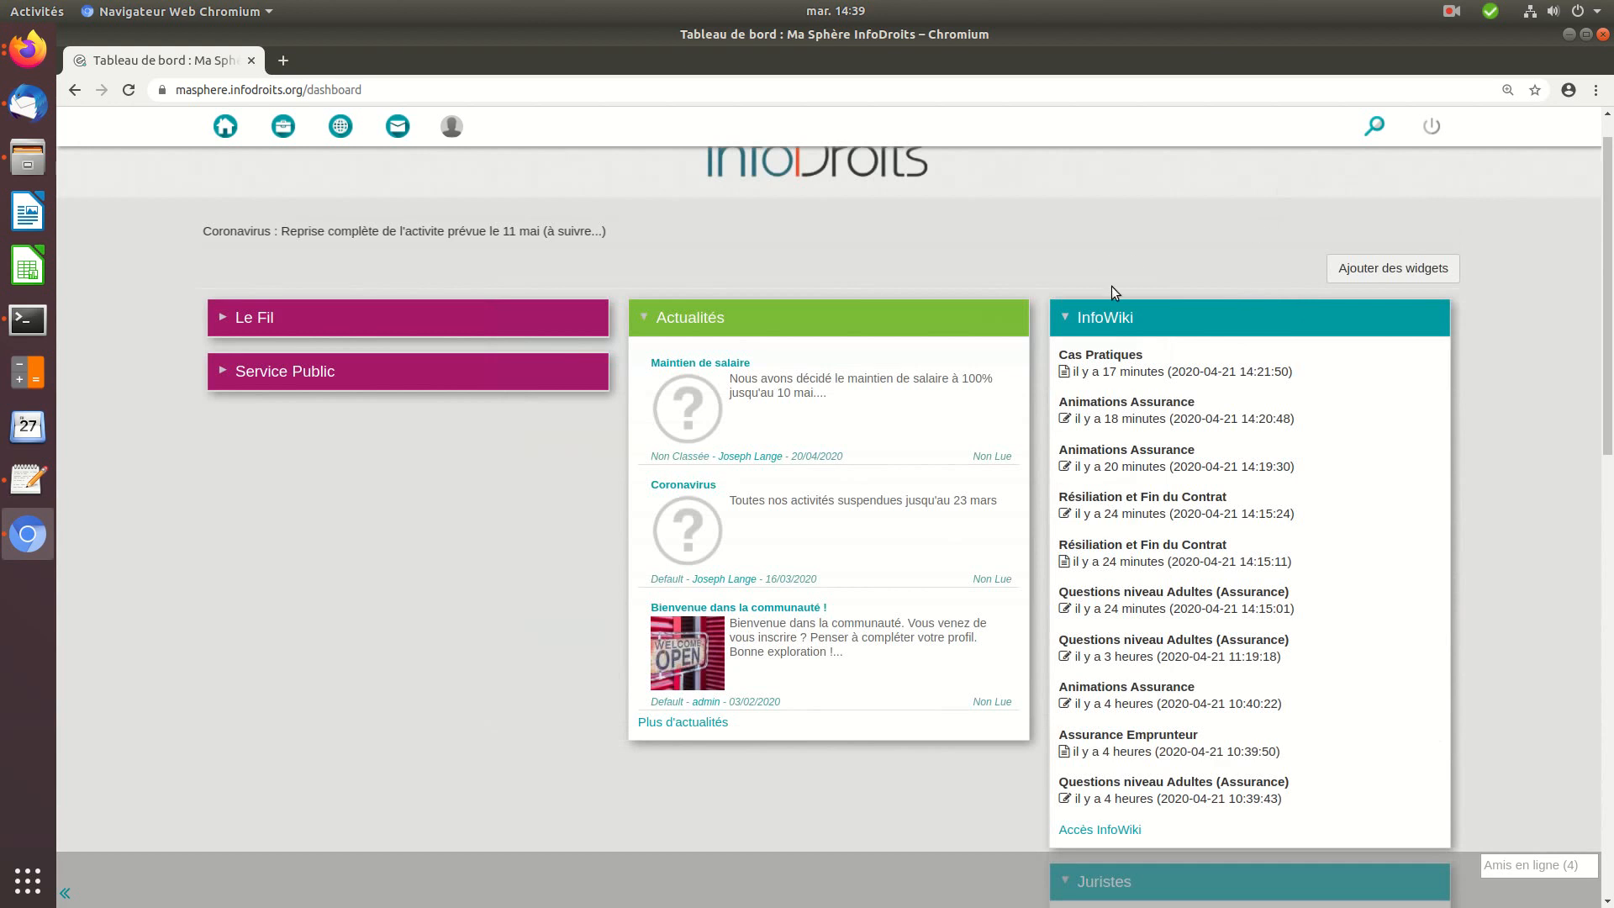
Collapse the InfoWiki, Juristes and Groupes widgets in the third column of the dashboard
left_click(1106, 317)
left_click(1071, 374)
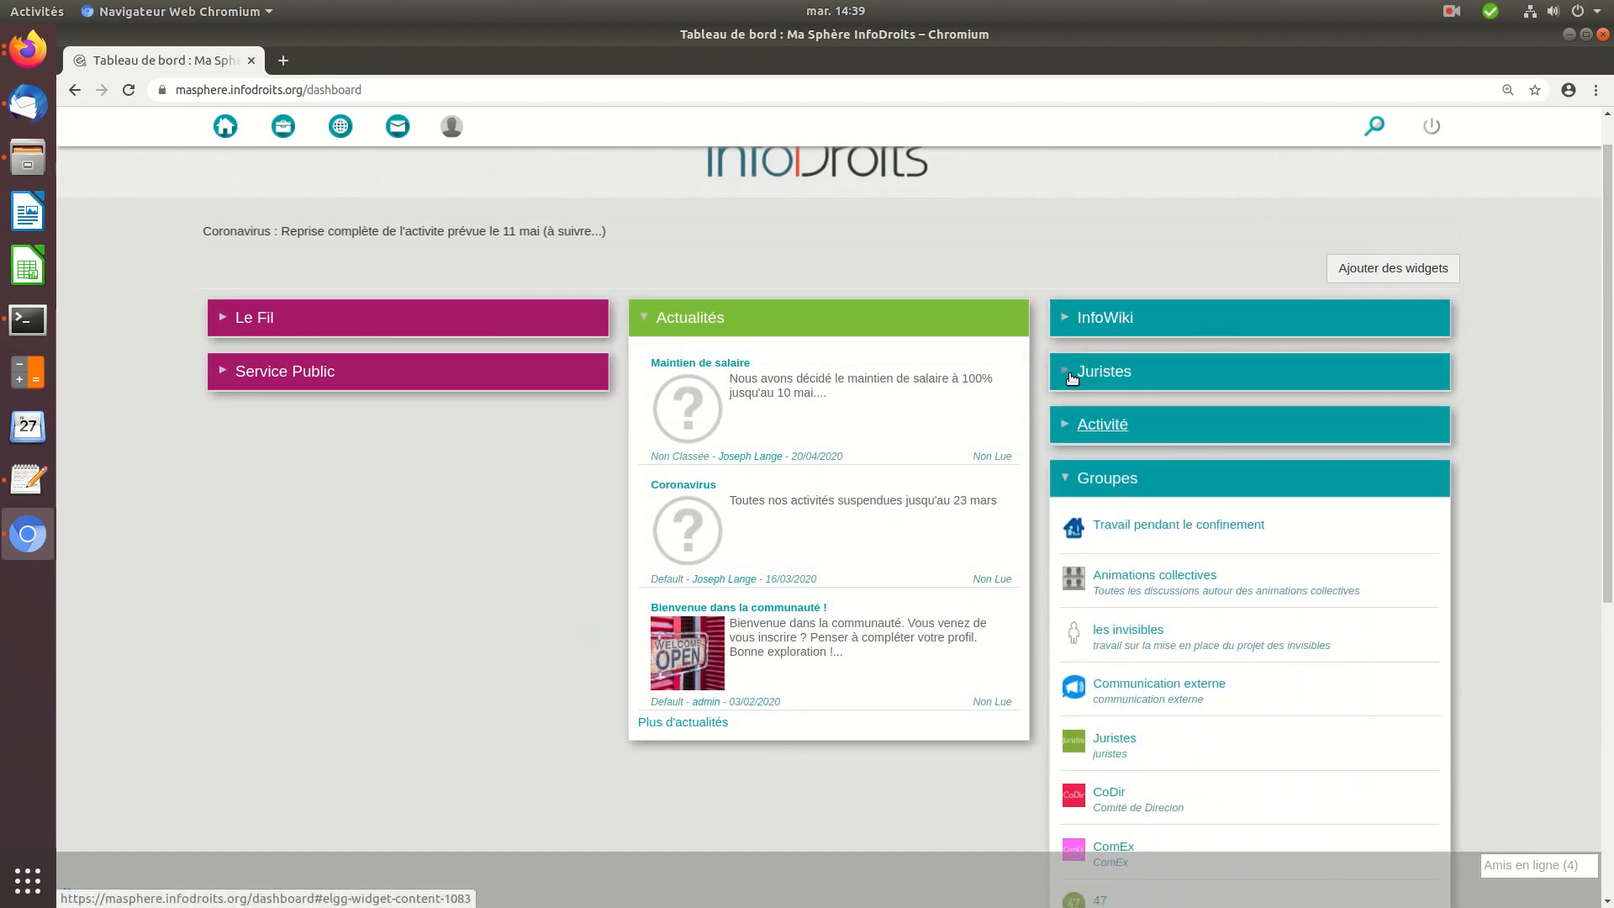
left_click(1068, 478)
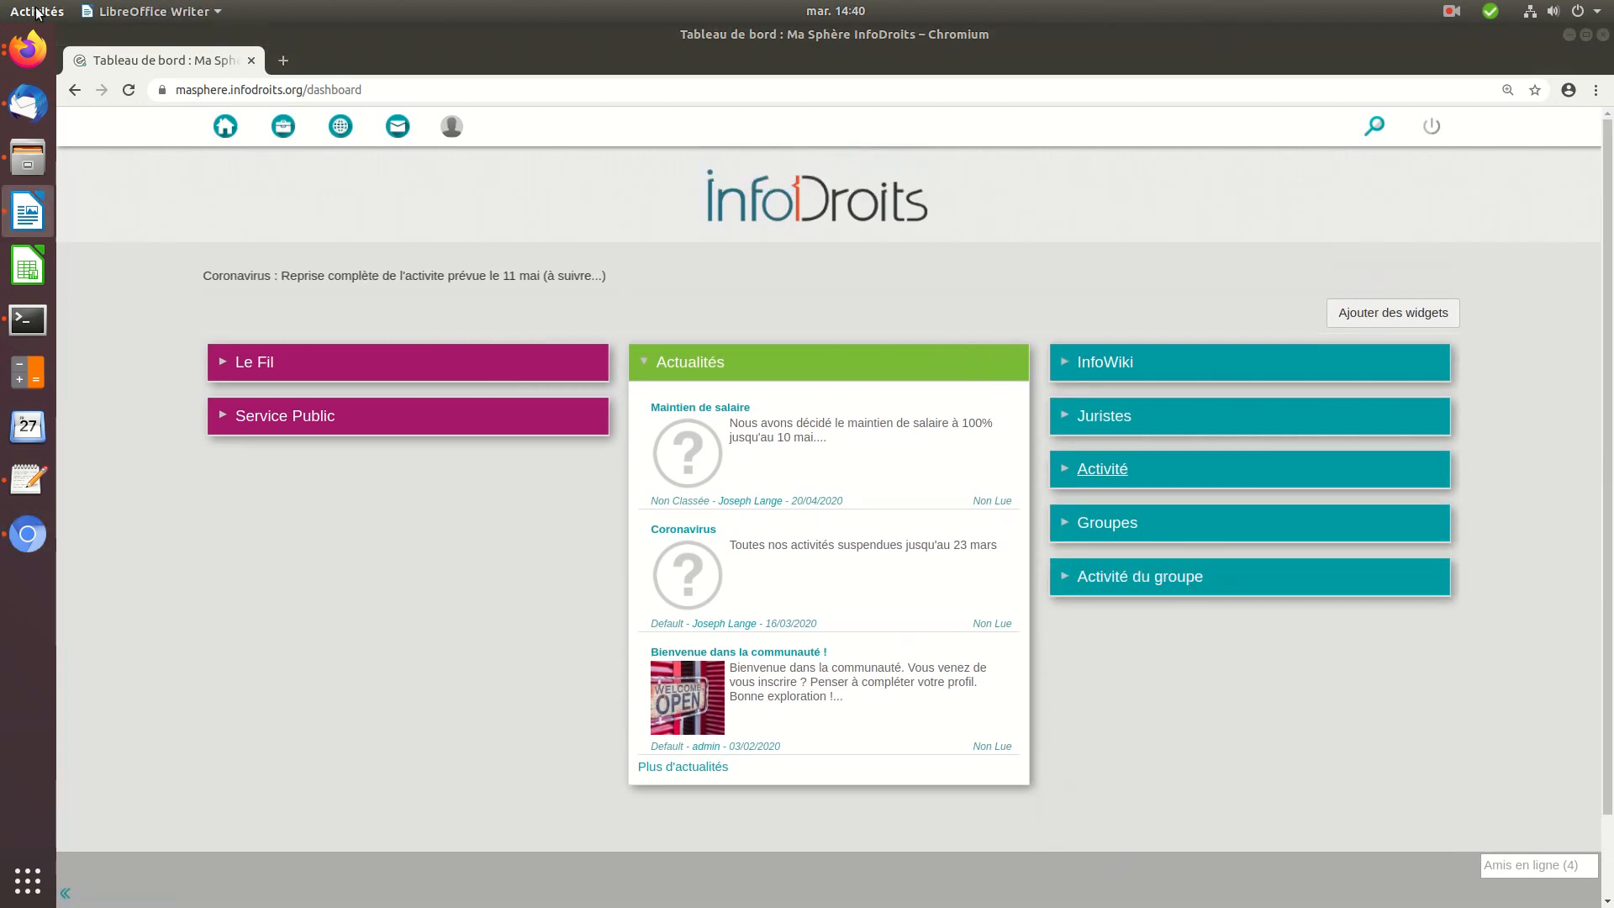